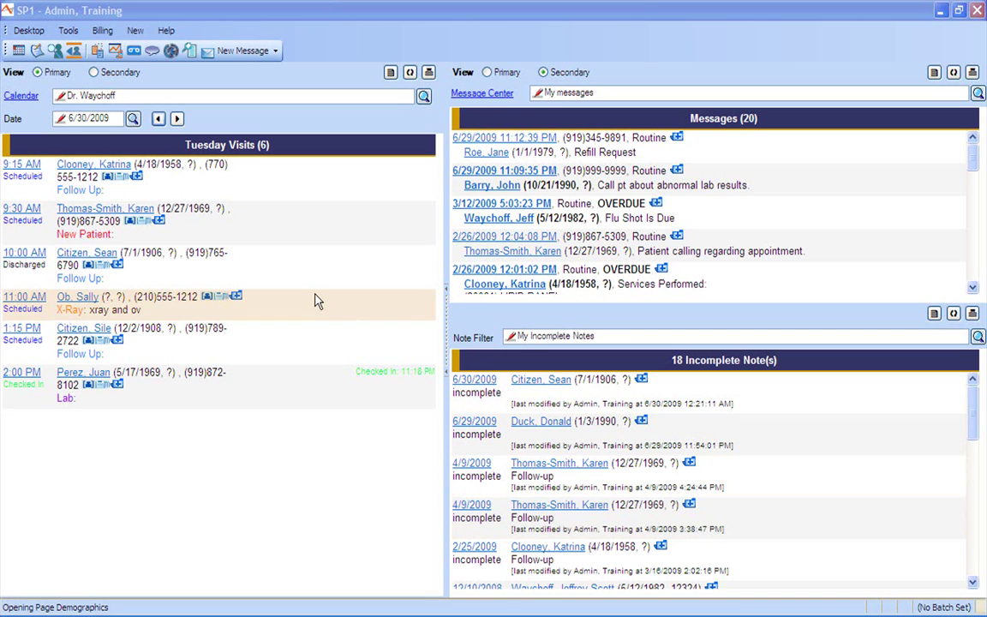
- Start a Follow Up appointment for Monday 6/29/2009 at 10:45 AM from the work-week view of the doctor's schedule
click(24, 96)
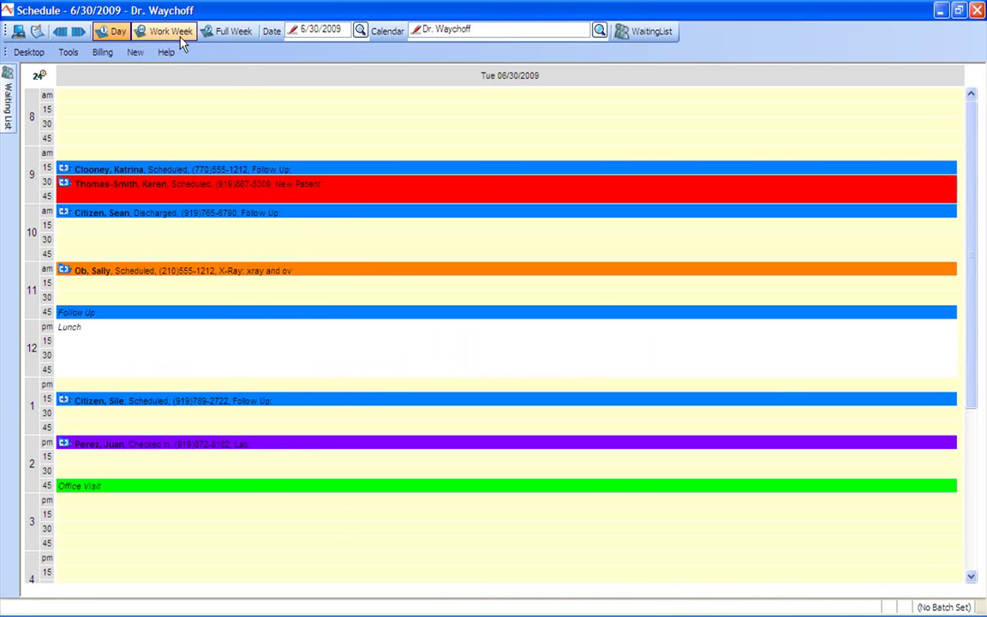
click(180, 38)
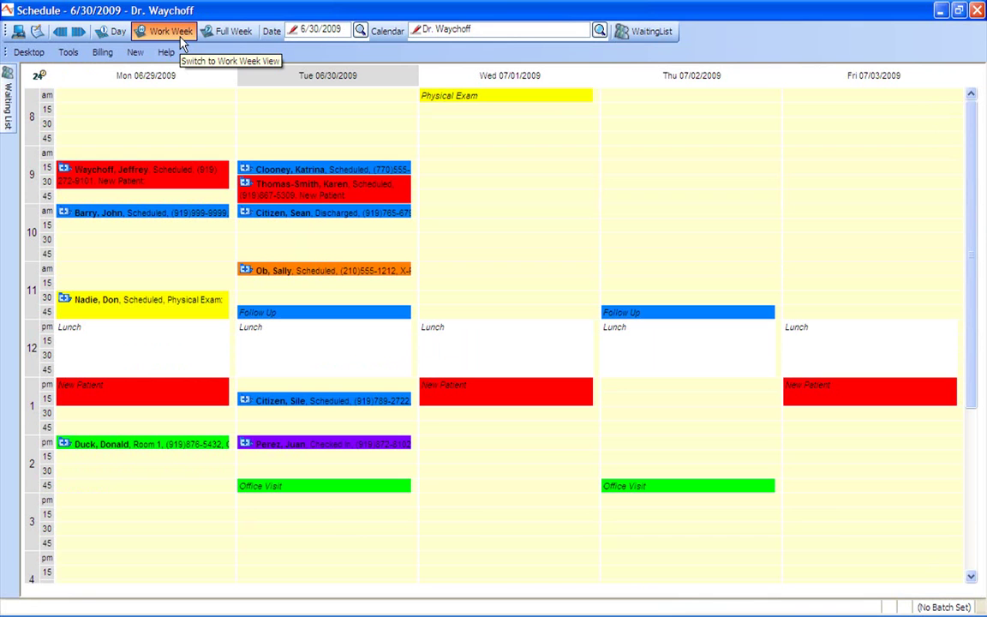
double_click(135, 262)
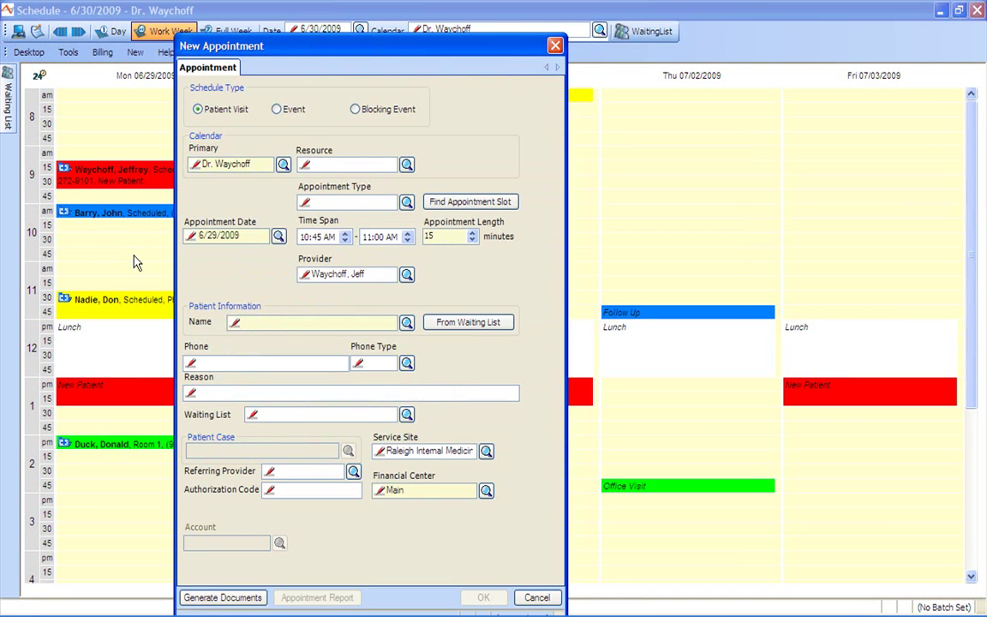
click(317, 203)
text(fol)
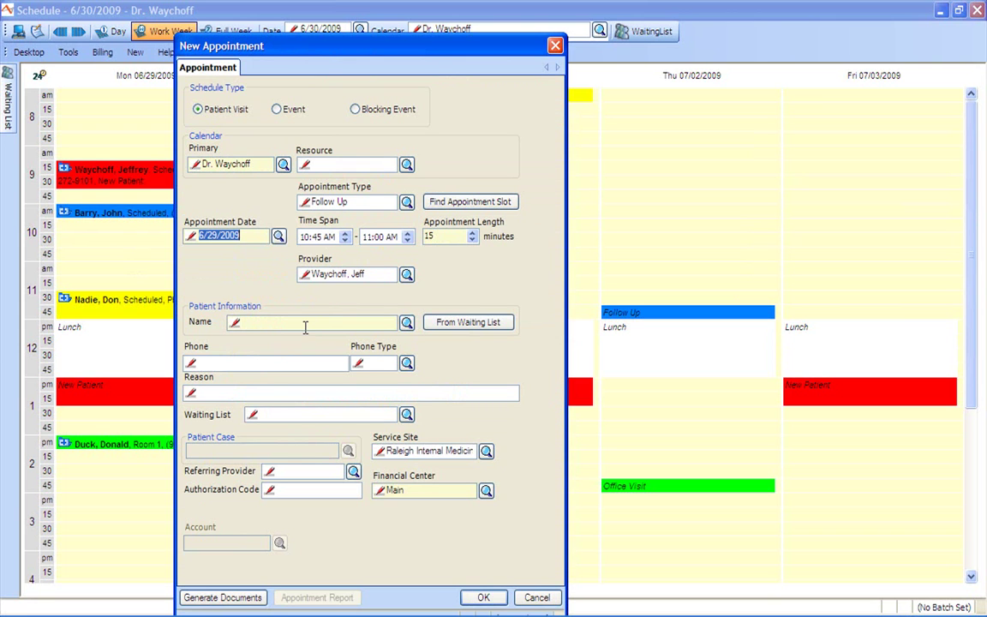
- Look up the patient for the new appointment and enter "flu" as the reason for the visit
click(306, 326)
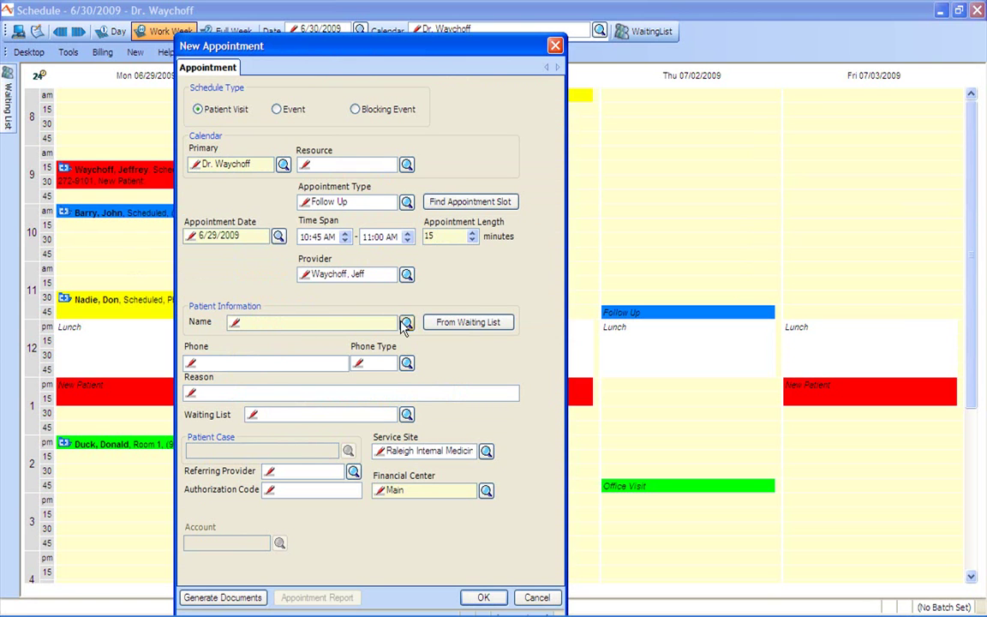
click(406, 323)
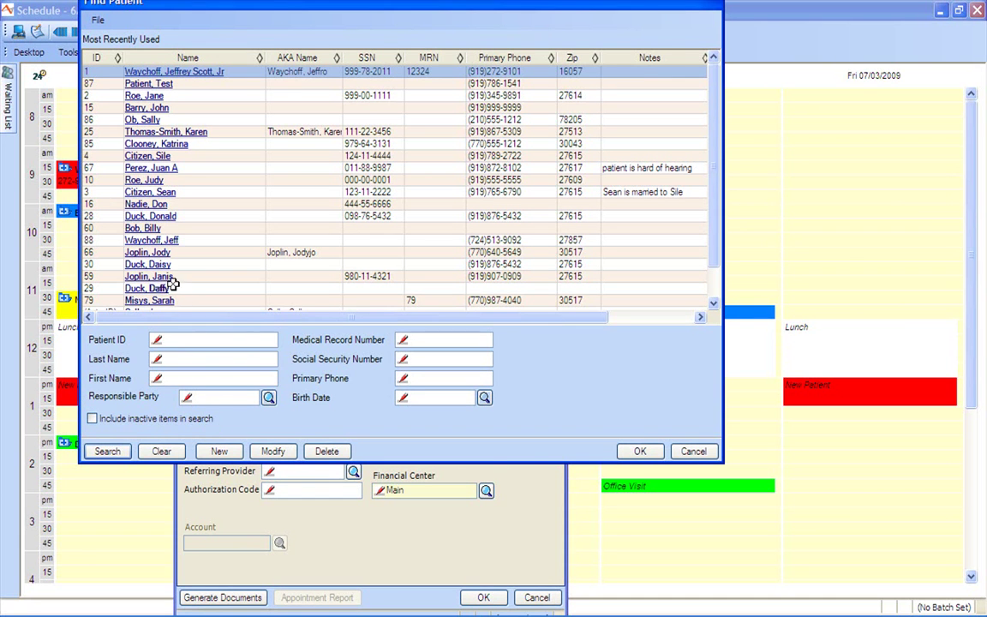
double_click(163, 246)
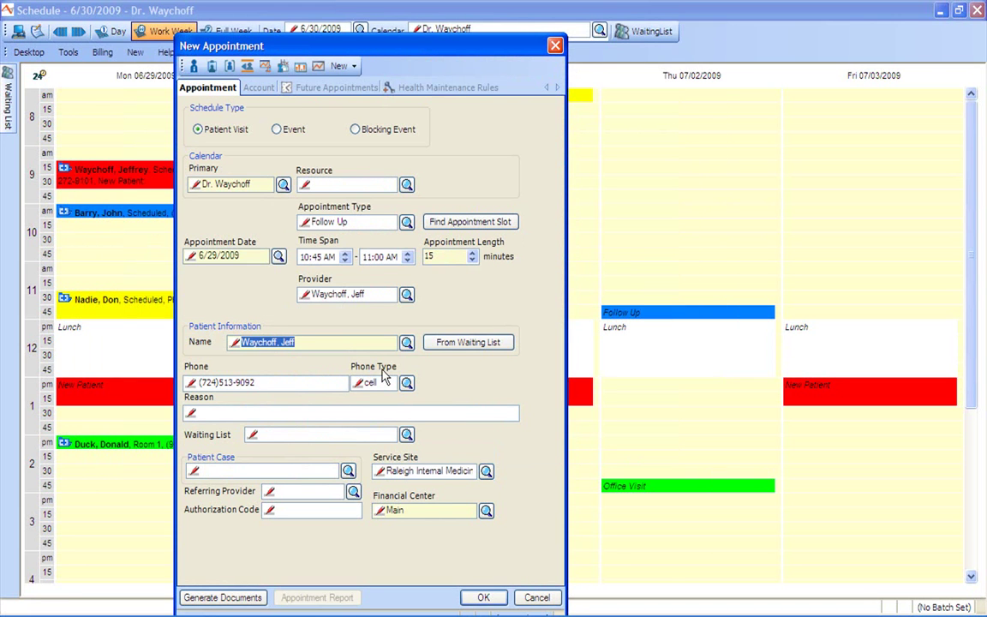
click(321, 412)
text(flu)
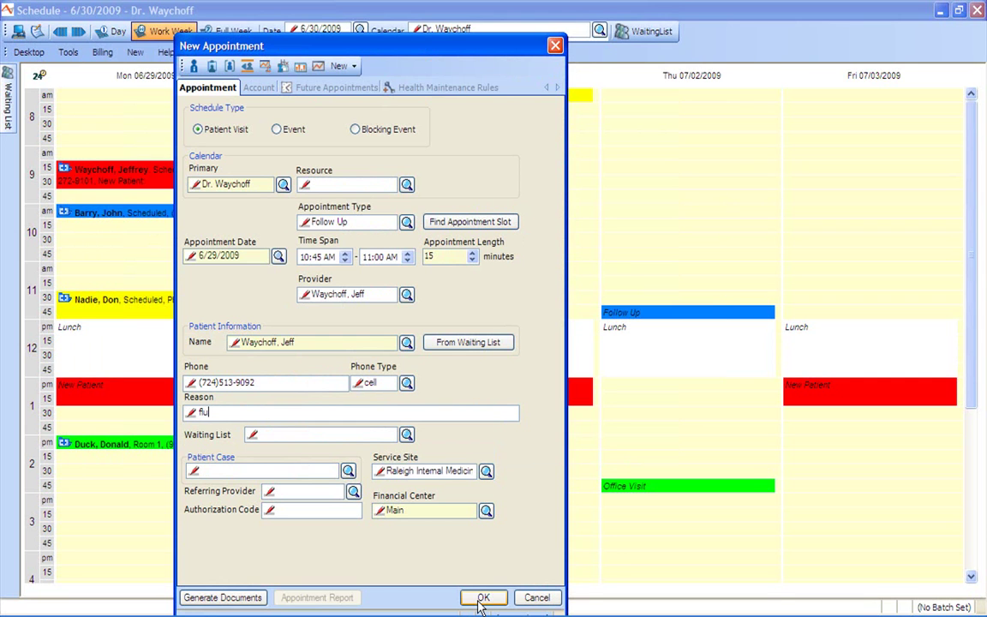
- Check the patient's health maintenance rules, then save the appointment despite its past time and close the schedule
click(426, 89)
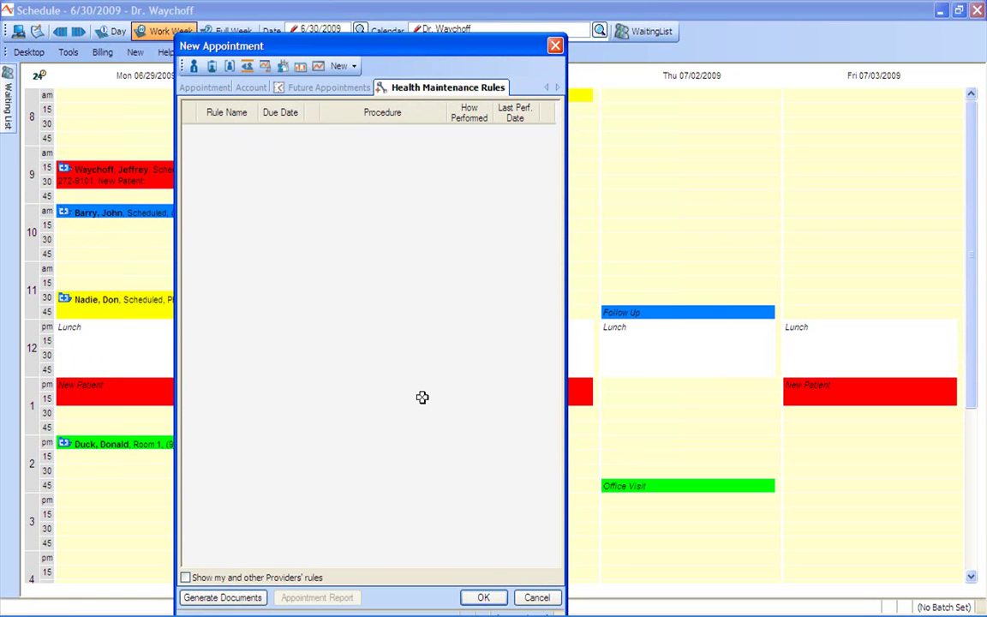
click(485, 599)
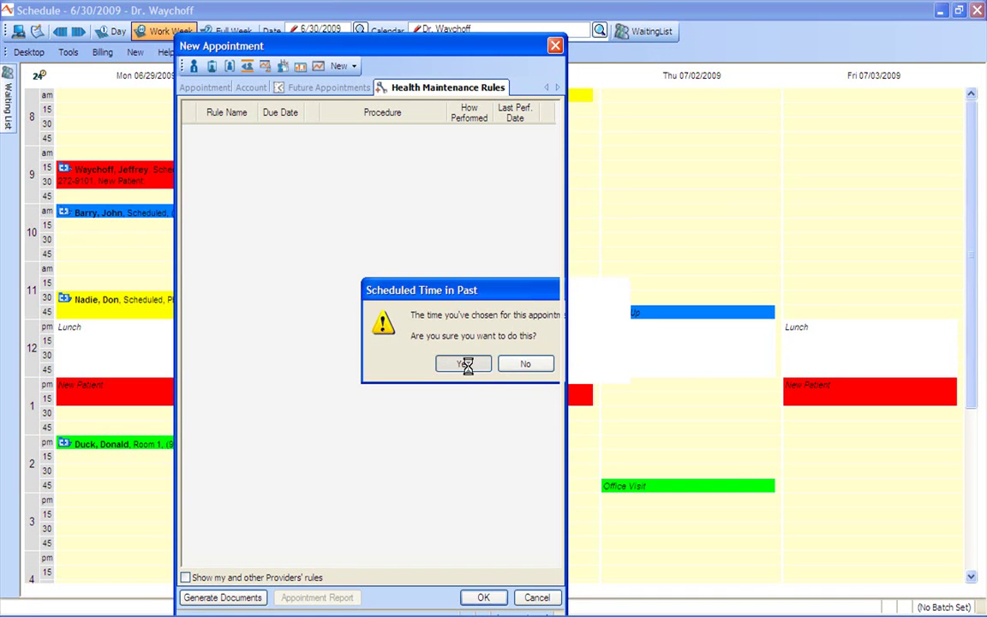
click(469, 367)
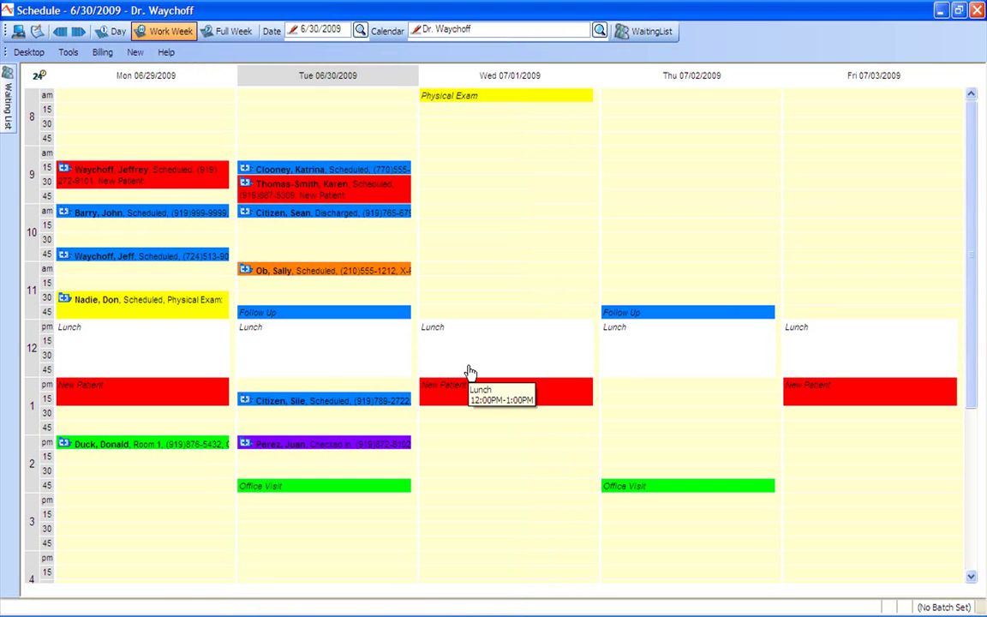
click(978, 10)
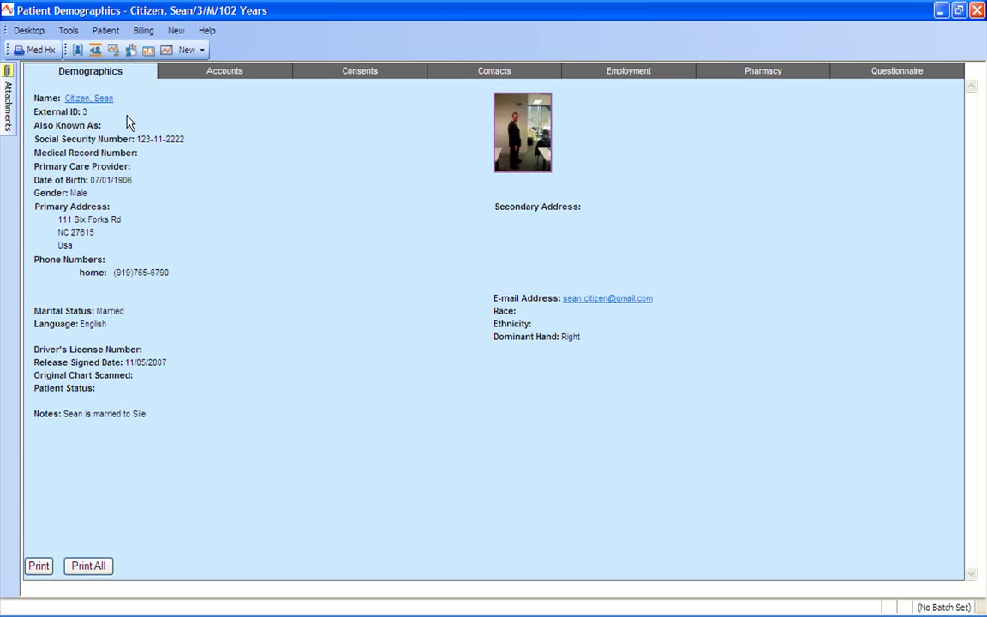
- Close the patient demographics and create a new visit note for the patient of the 10:00 AM visit
click(978, 12)
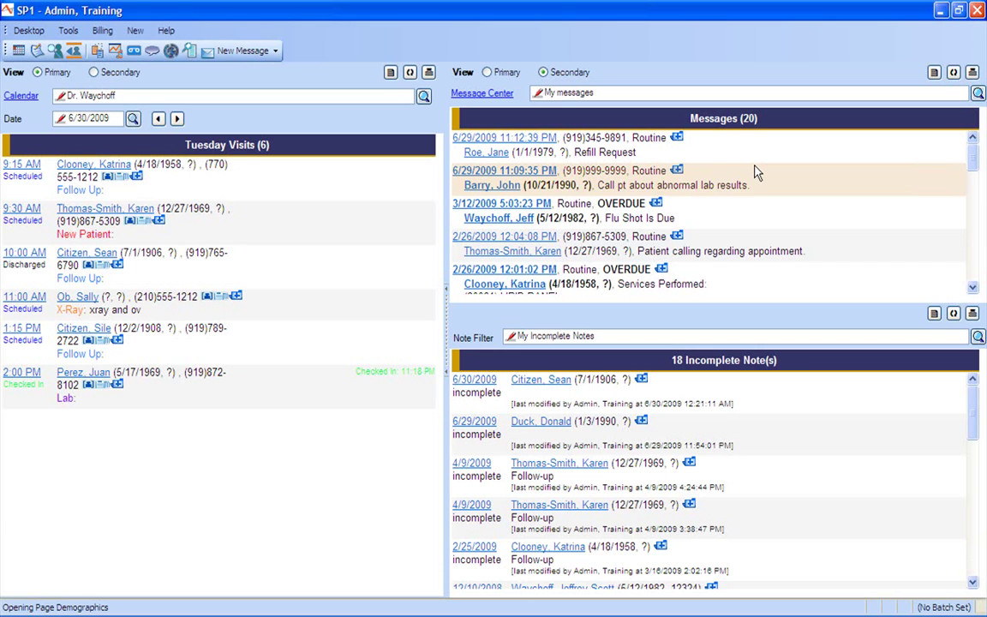
click(102, 267)
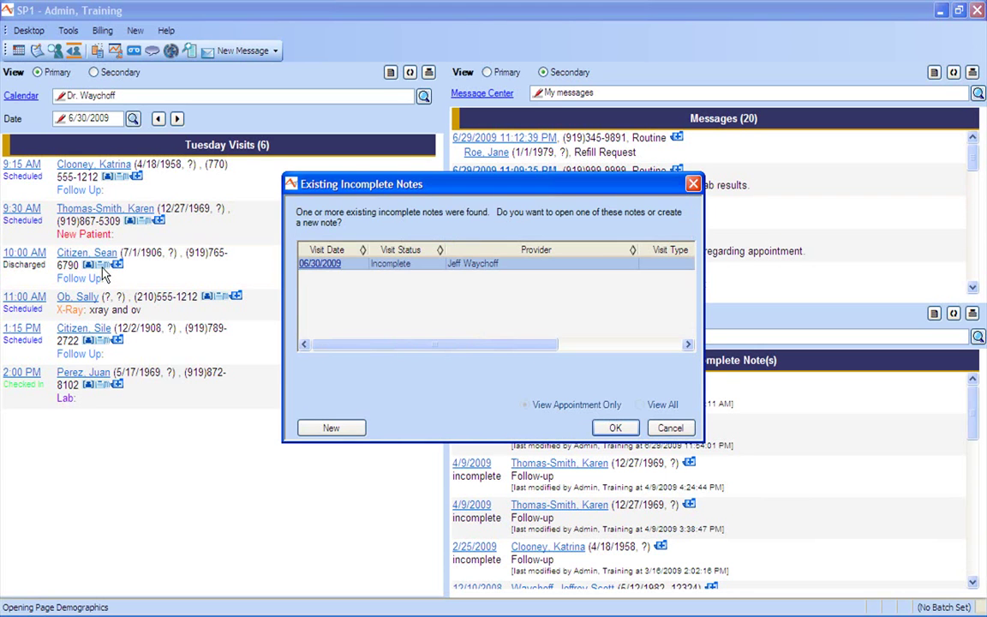
click(345, 428)
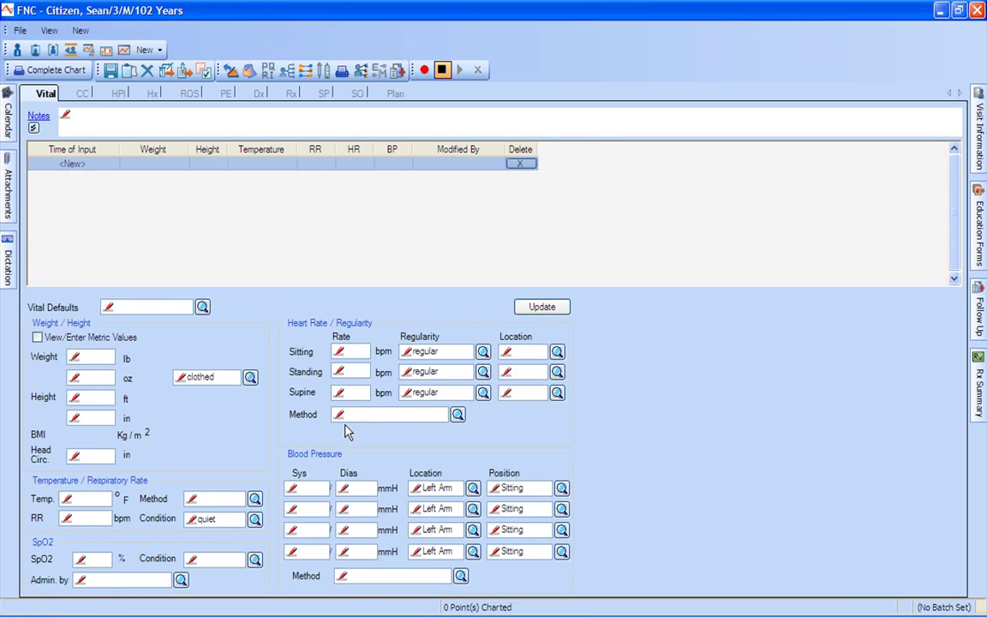
- Enter the patient's weight as 175 lb, height as 5 ft and temperature as 98.6 °F in the vitals
text(175)
key(Tab)
text(5)
key(Tab)
key(Tab)
key(Tab)
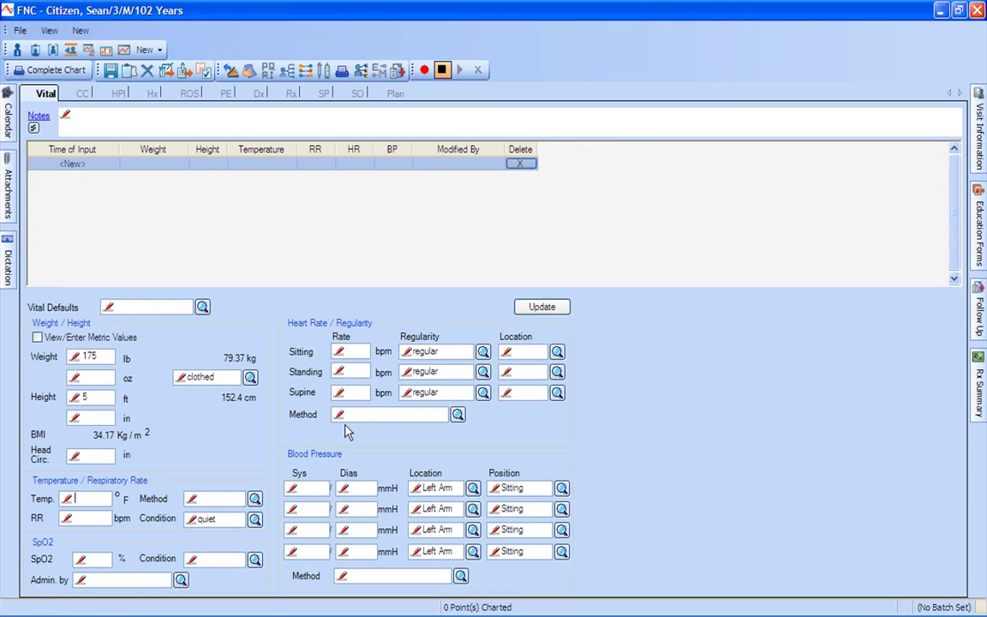
text(98.6)
- Enter a blood pressure of 120/78 and record the set of vitals in the note
click(314, 490)
text(120)
key(Tab)
text(78)
click(542, 307)
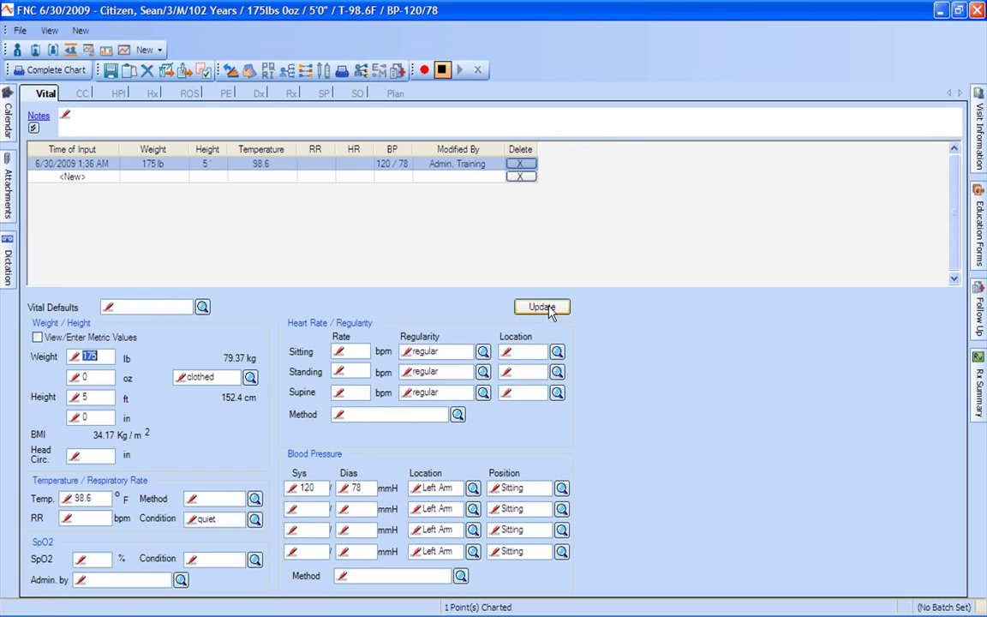
- Chart shortness of breath and the Ears/Nose/Throat/Neck symptom sore throat as chief complaints
click(84, 94)
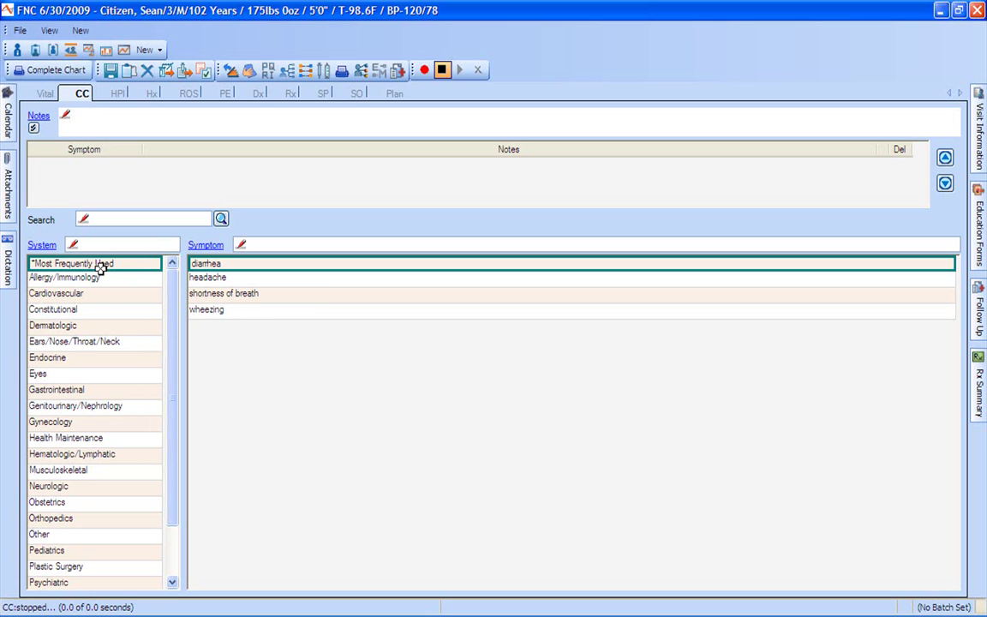
click(203, 297)
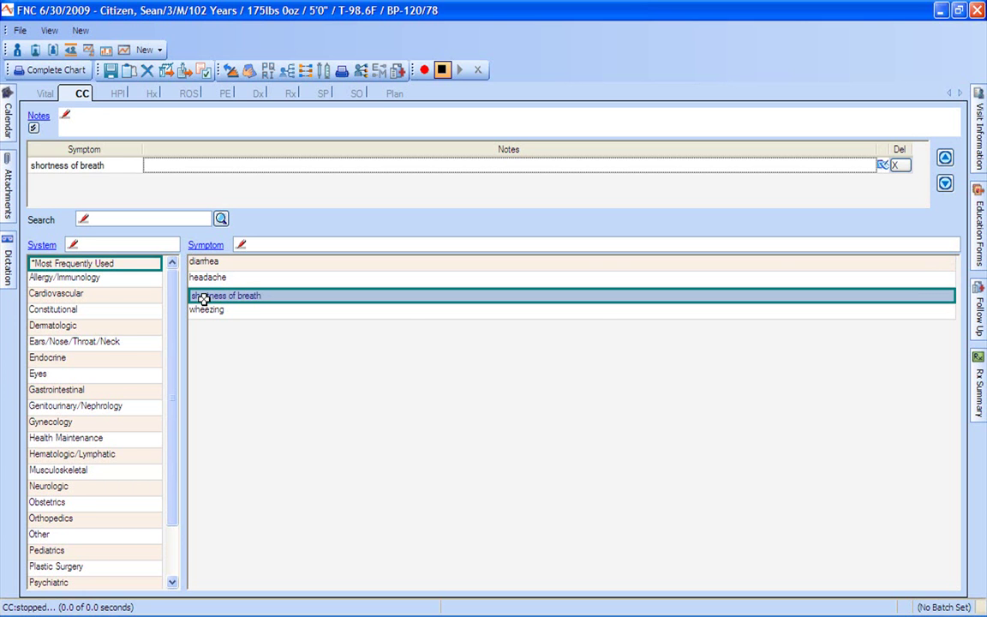
click(101, 343)
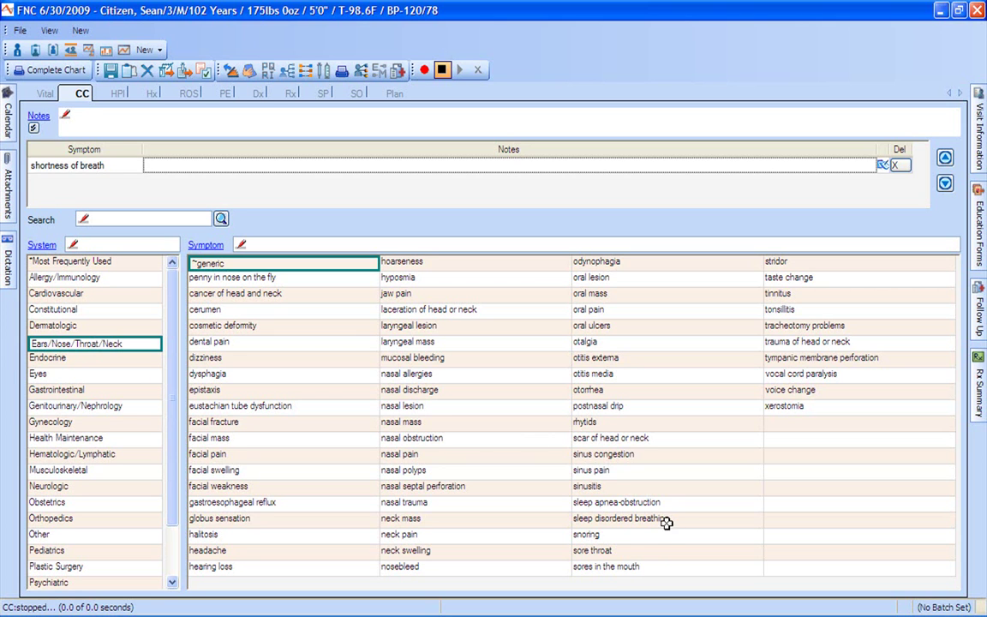
click(625, 553)
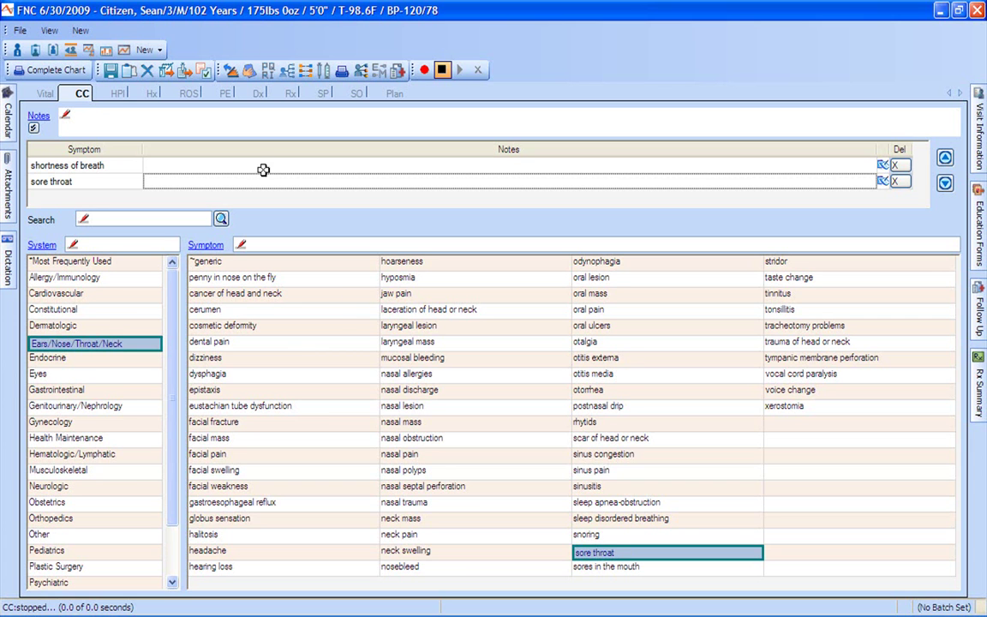
- Describe the shortness of breath in the HPI as chest tightness, gradual in onset, starting 4 days ago
click(118, 93)
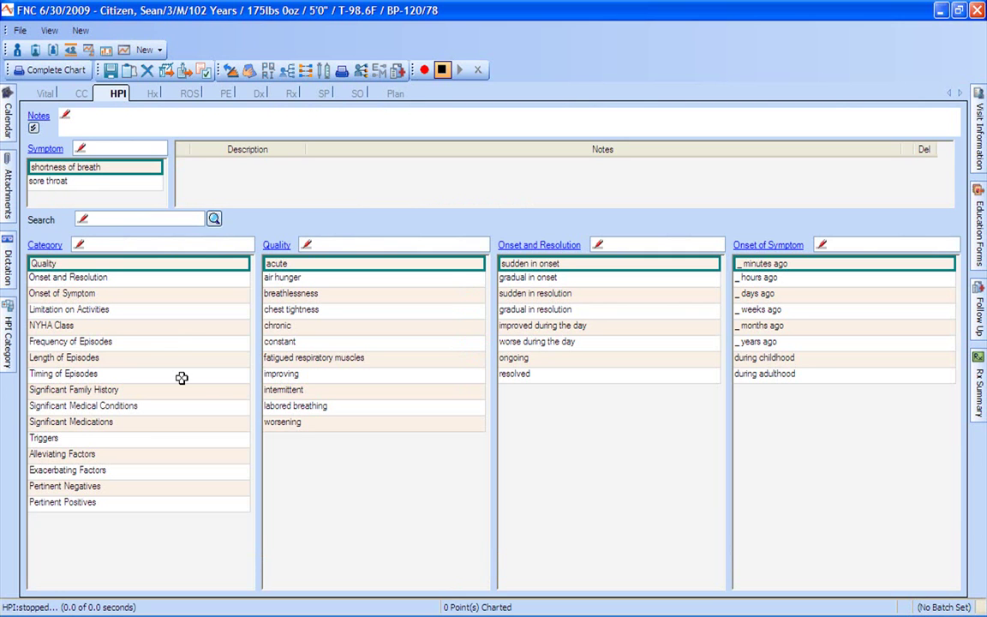
click(324, 311)
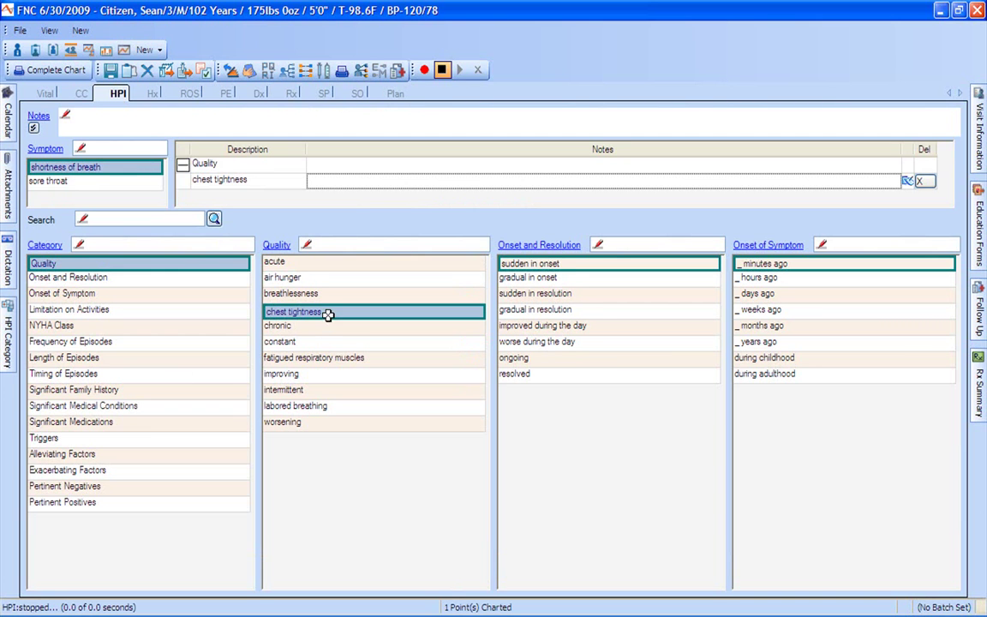
click(563, 280)
click(763, 295)
text(4 days ago)
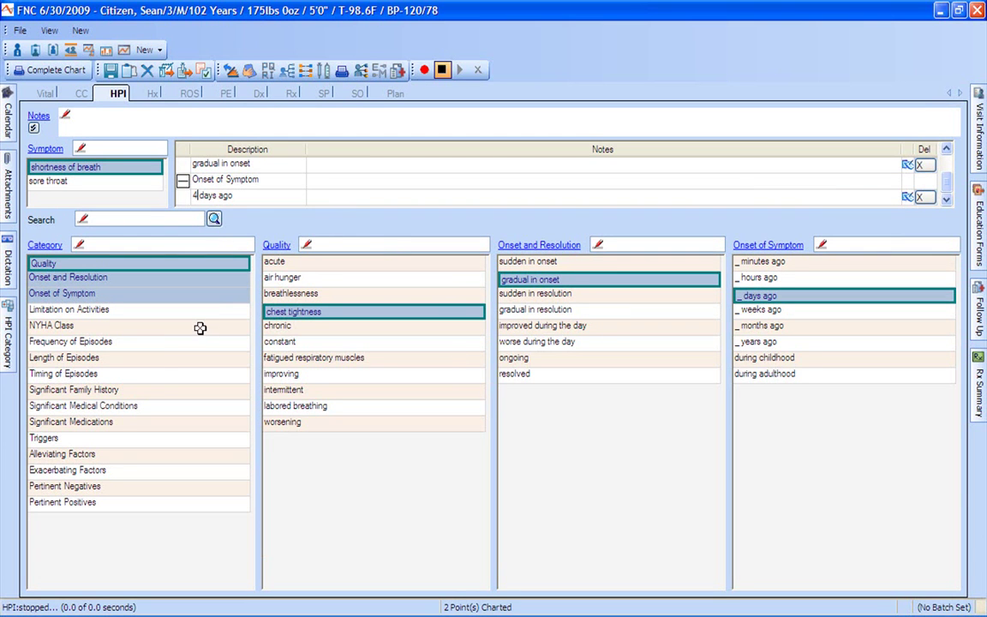
- Chart the shortness of breath episodes as weekly, 2 hours long and occurring in the afternoon
click(163, 345)
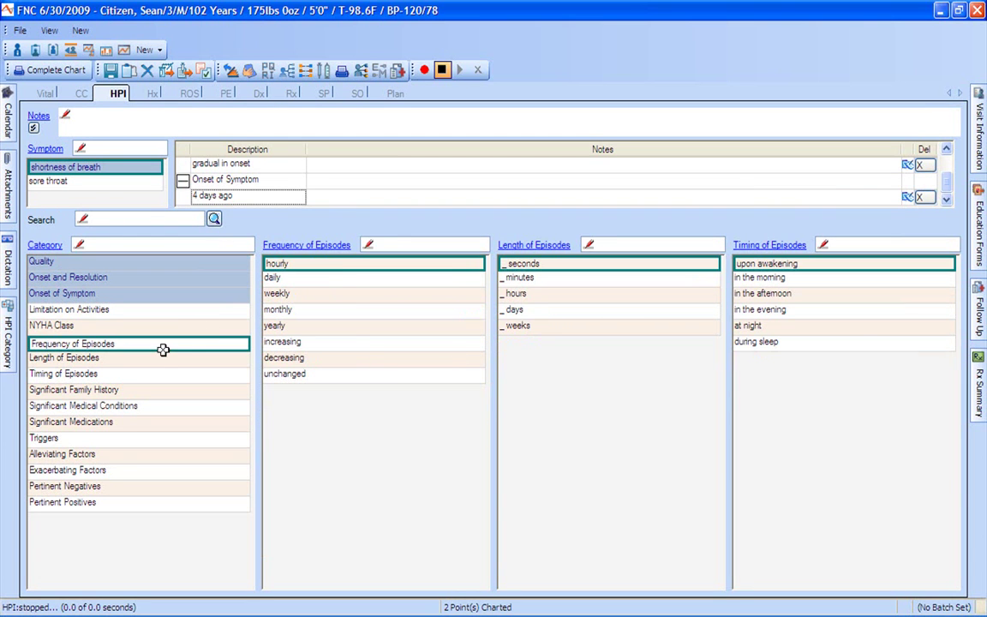
click(349, 297)
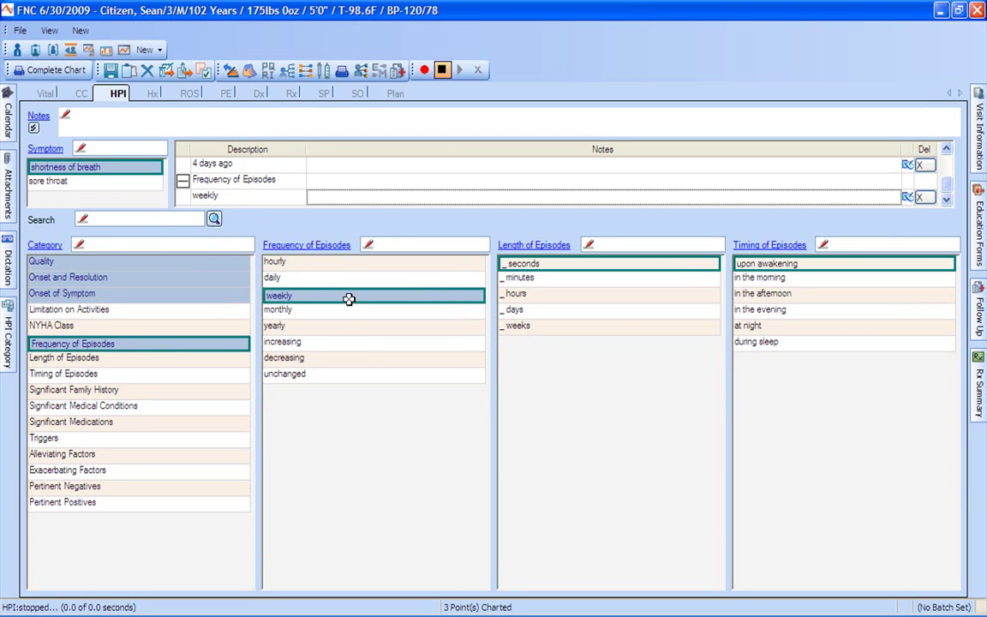
click(555, 296)
text(2 hours)
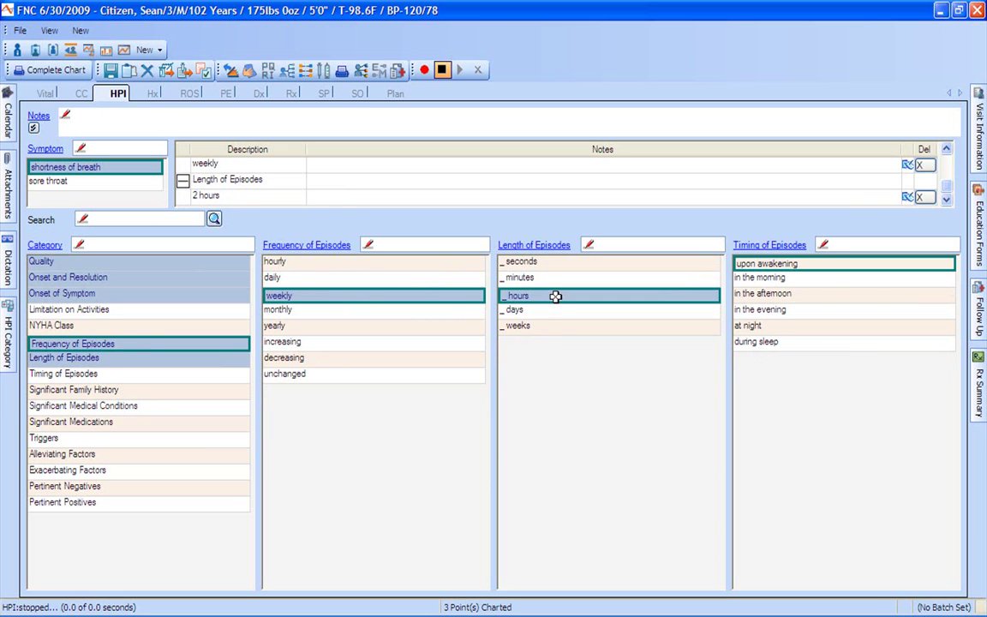
click(819, 294)
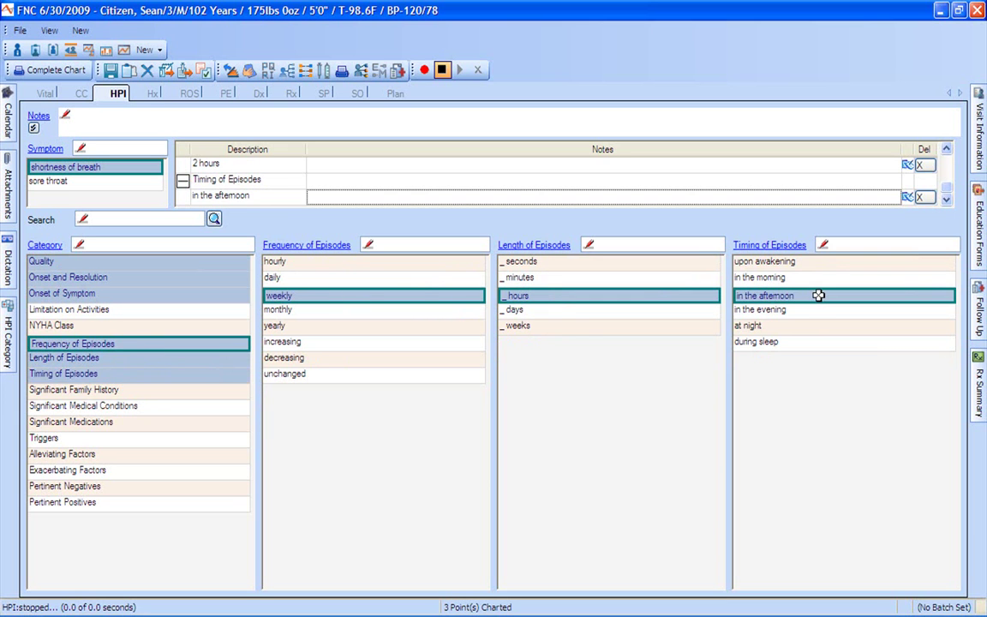
- Describe the sore throat in the HPI as on both sides, acute and worse during the day
click(74, 183)
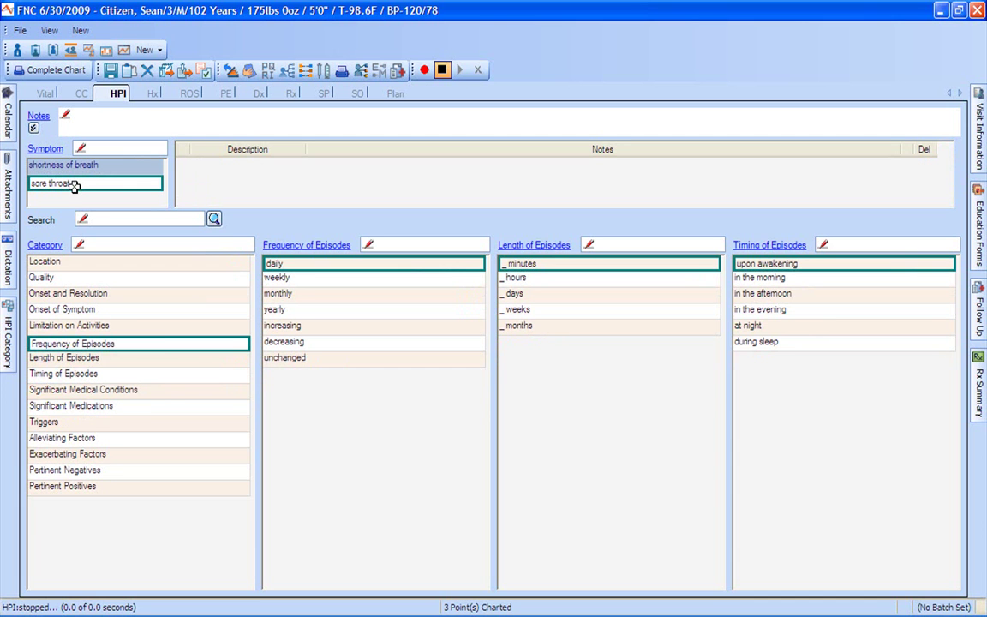
click(190, 266)
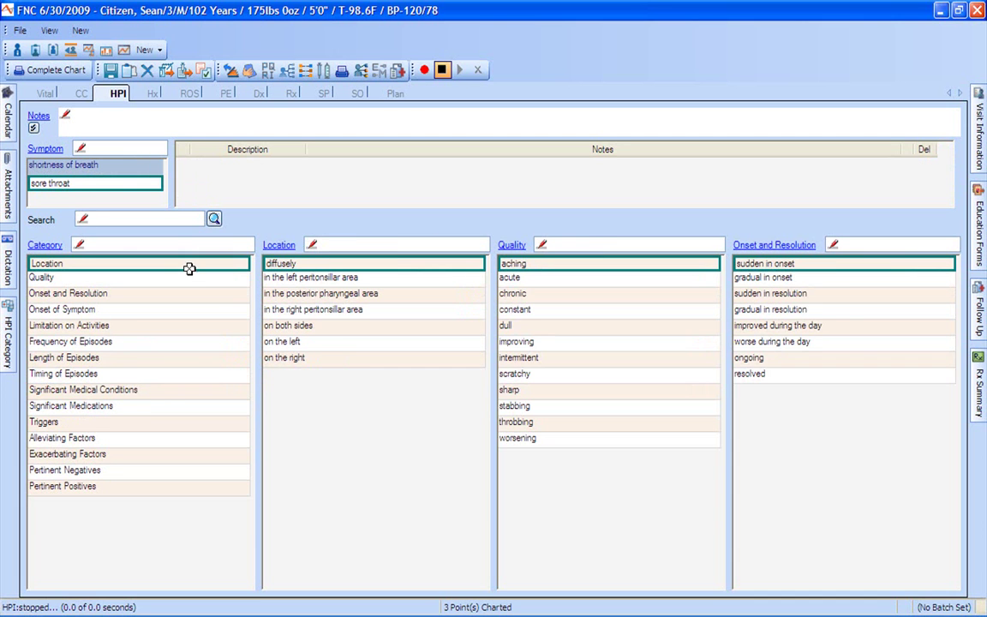
click(342, 329)
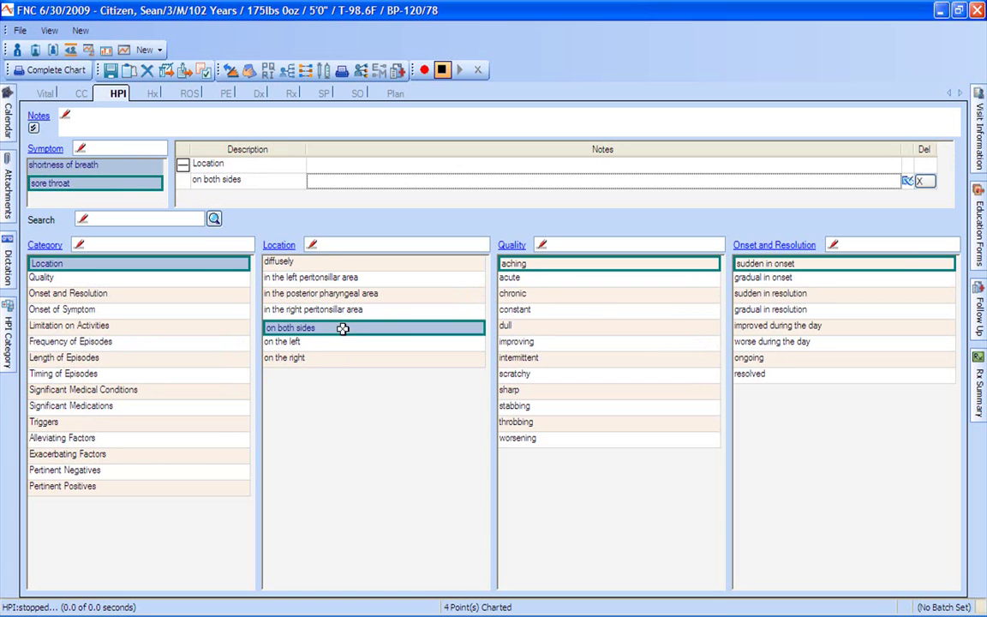
click(553, 280)
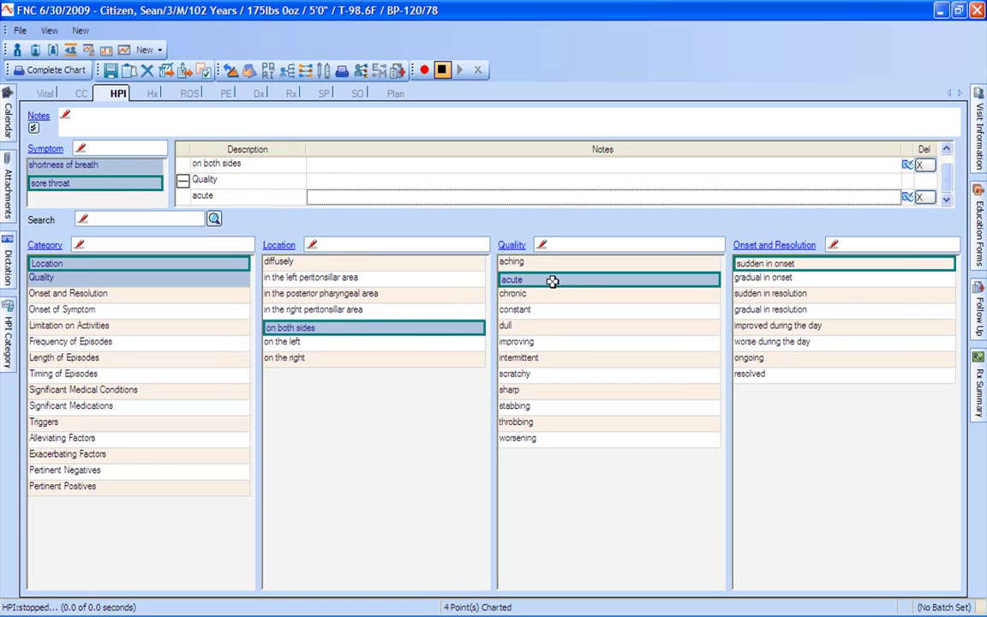
click(797, 344)
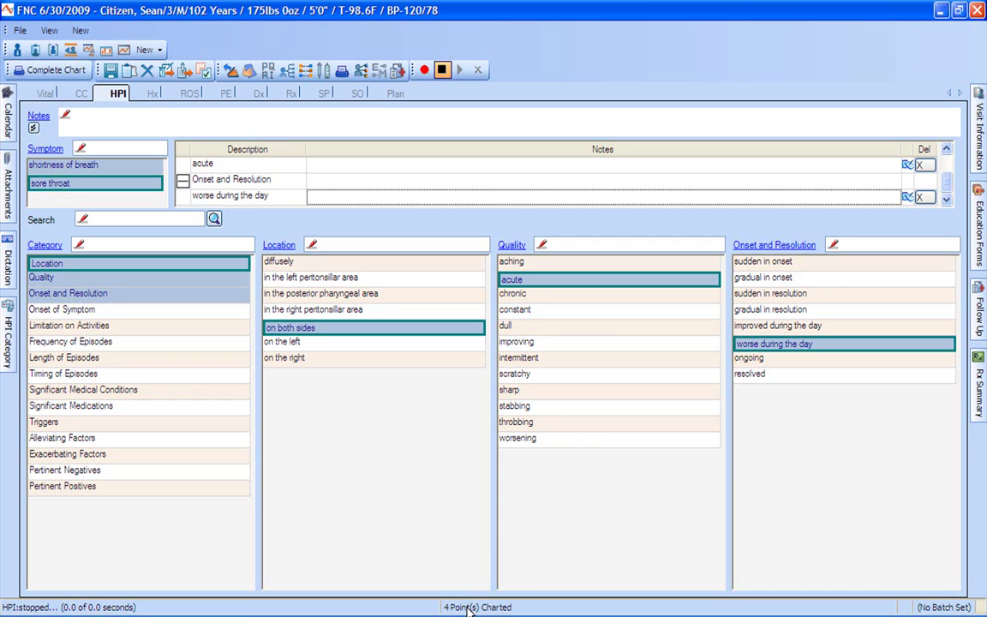
- Mark the Medical History category as reviewed in the note's history section
click(144, 94)
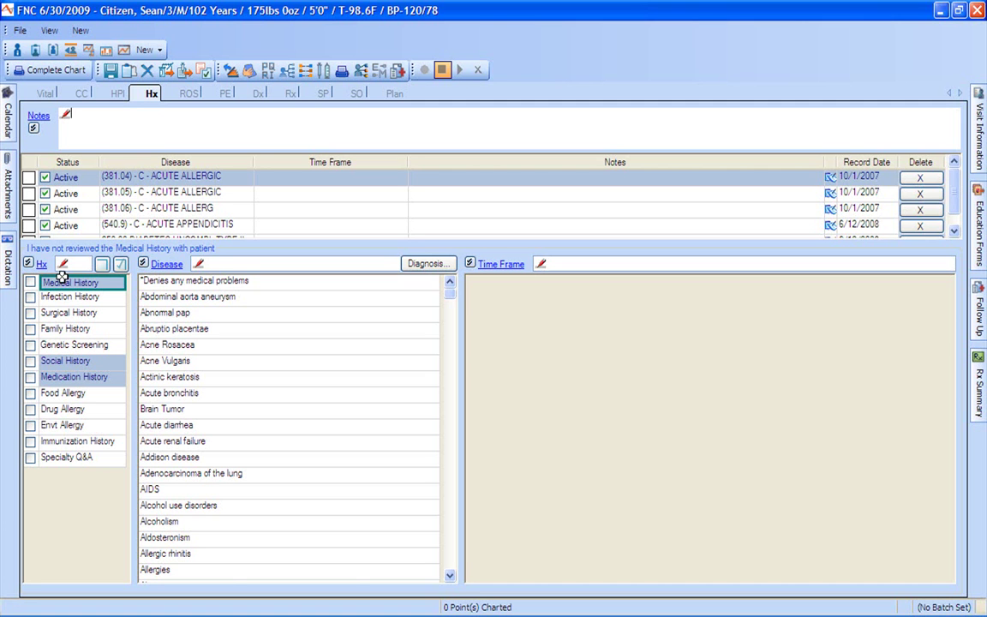
click(31, 282)
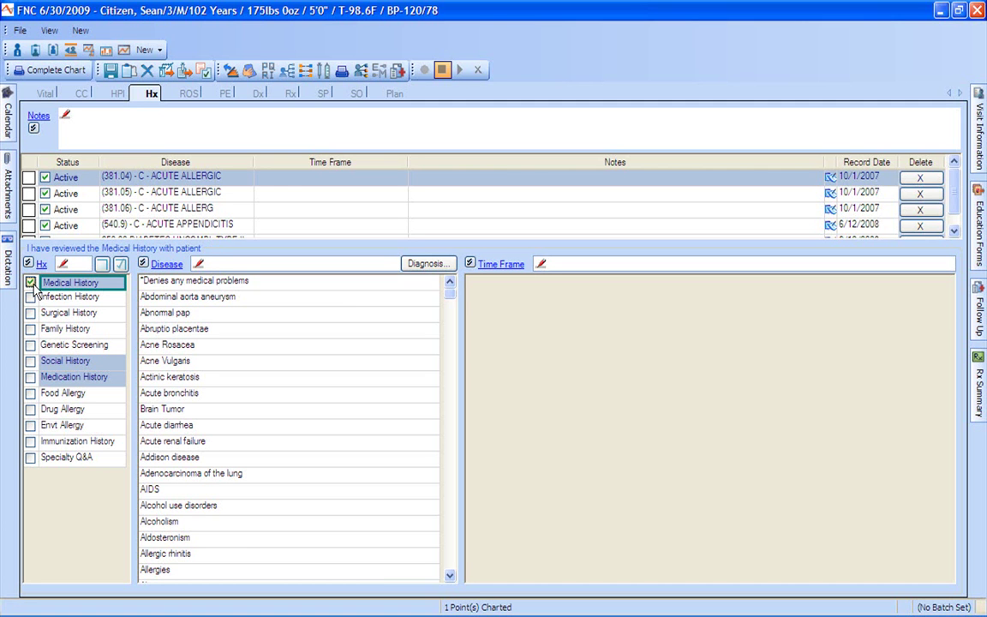
- Mark Social History and Medication History as reviewed in the note, and display the patient's social history answers
click(31, 362)
click(31, 377)
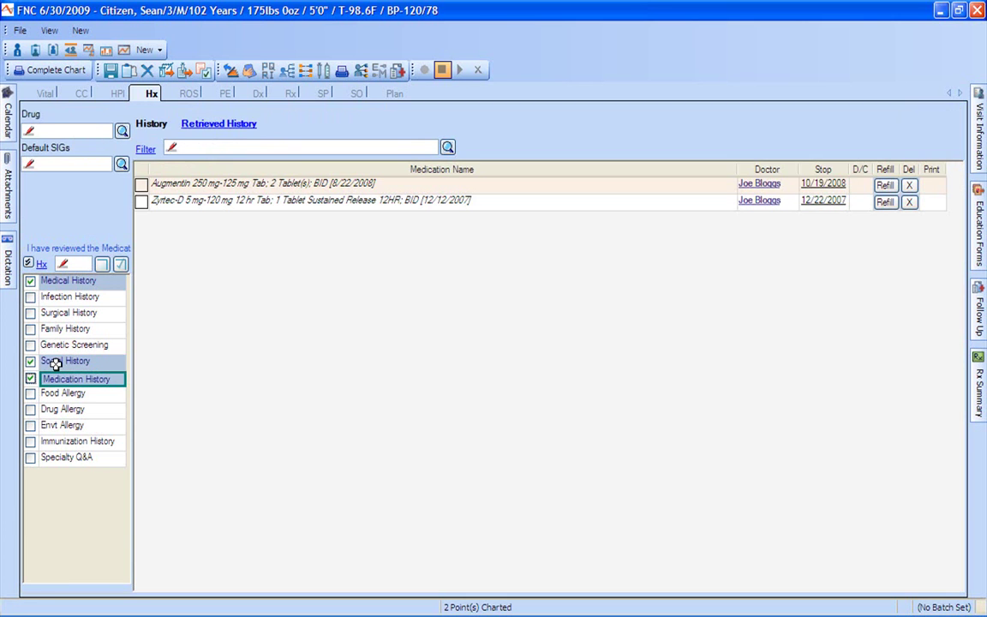
click(54, 363)
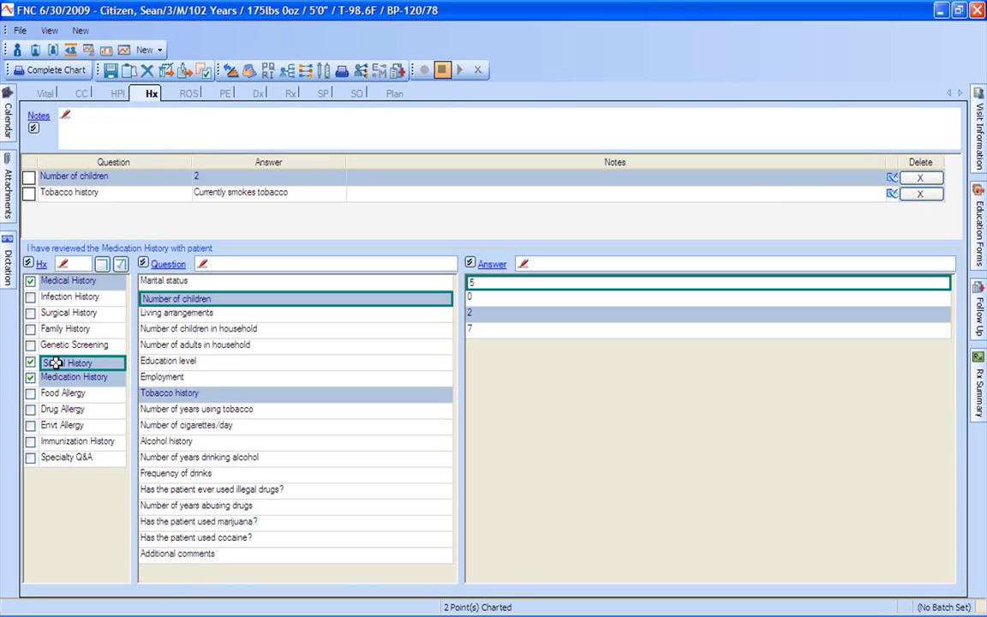
- Chart all systems in the review of systems with their default findings, and mark sore throat under Ears/Nose/Throat/Neck as present
click(189, 94)
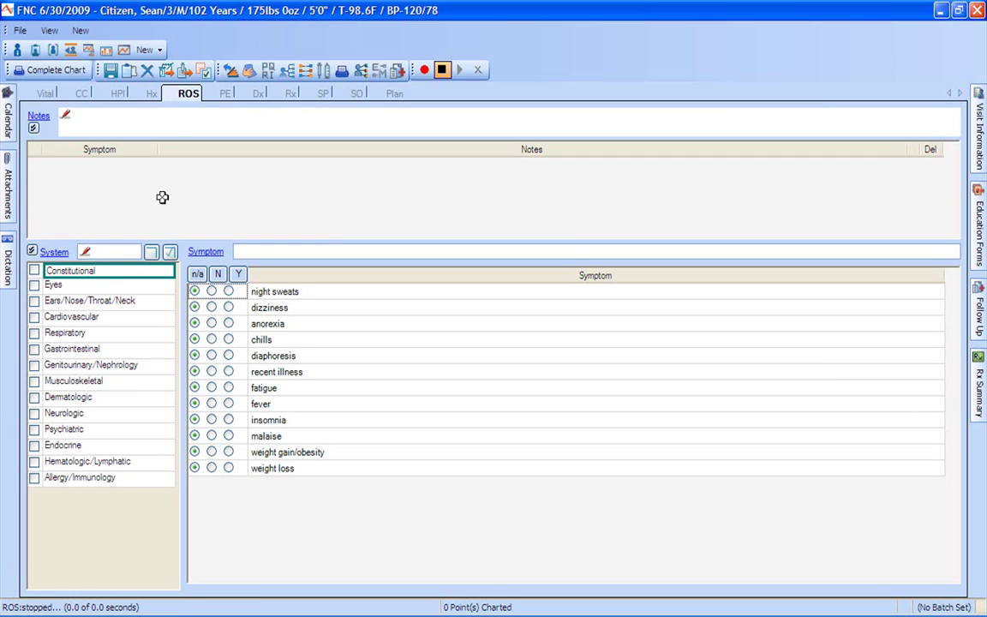
click(169, 254)
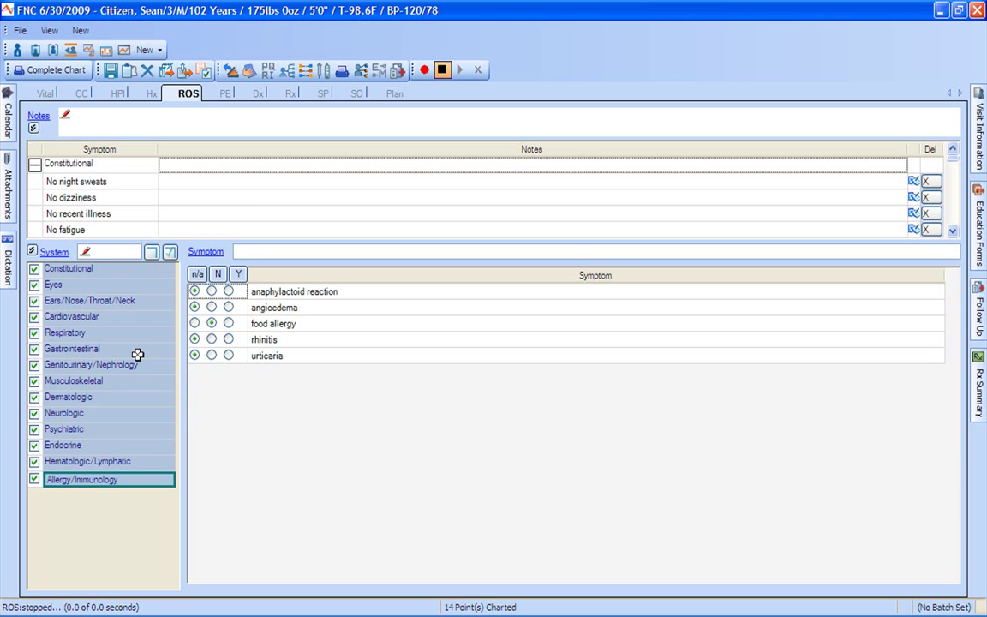
click(124, 304)
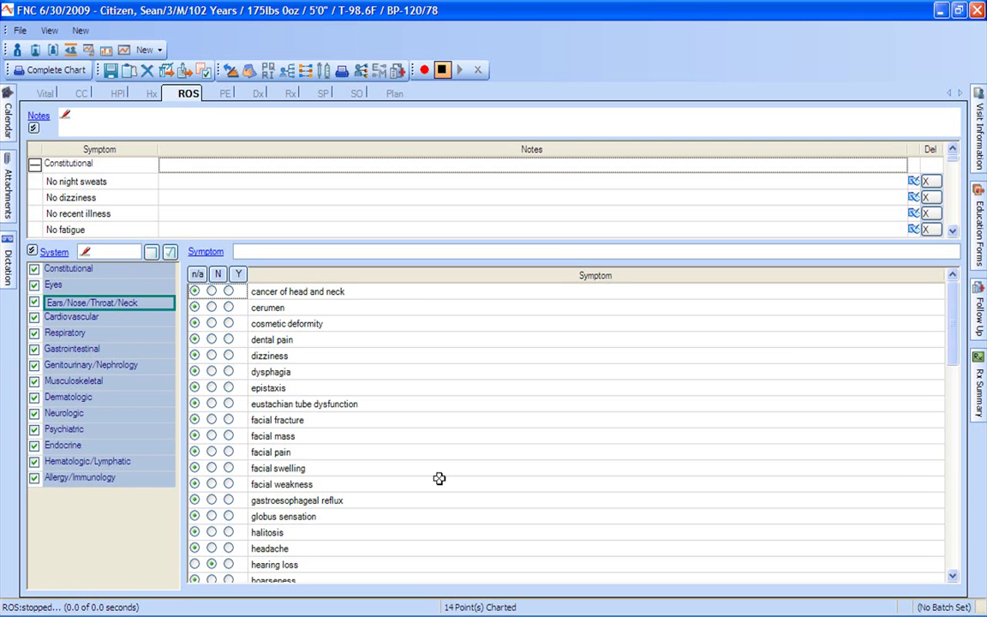
scroll(958, 551, down, 12)
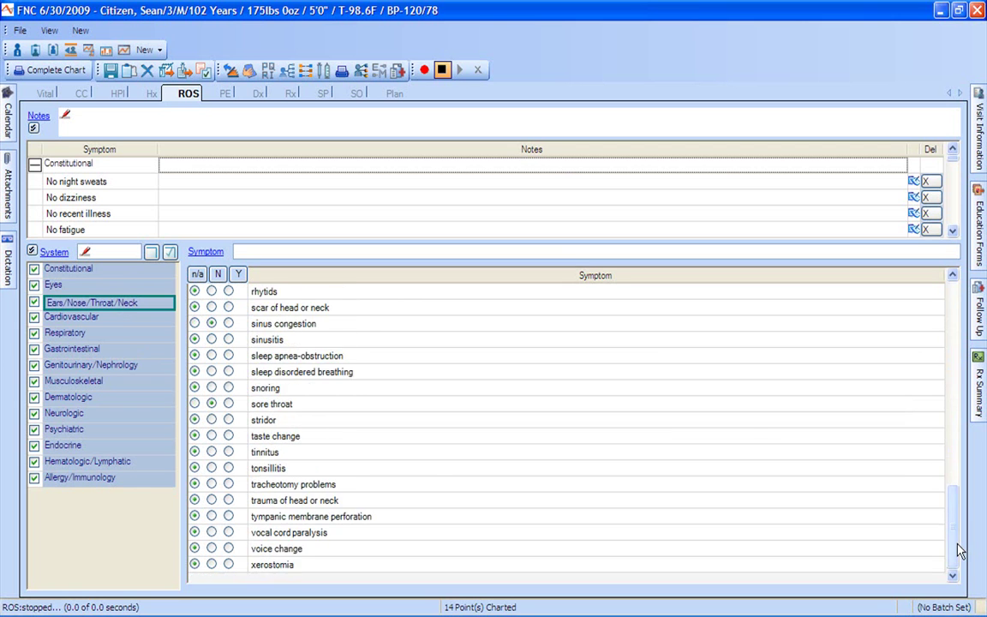
click(228, 404)
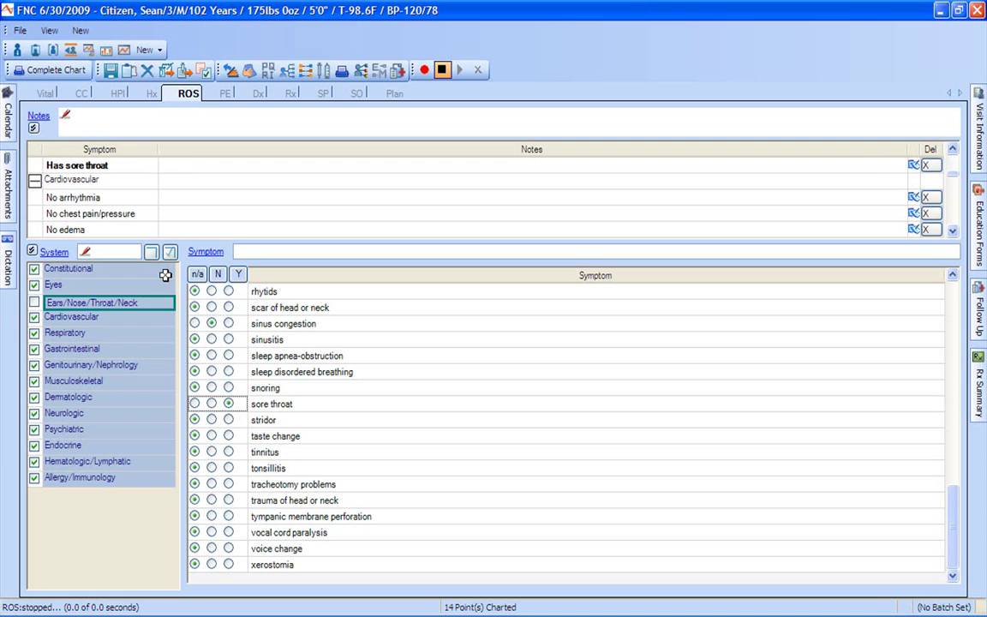
- Chart the external ear and external nose with default normal findings in the Ears/Nose/Throat physical exam
click(227, 96)
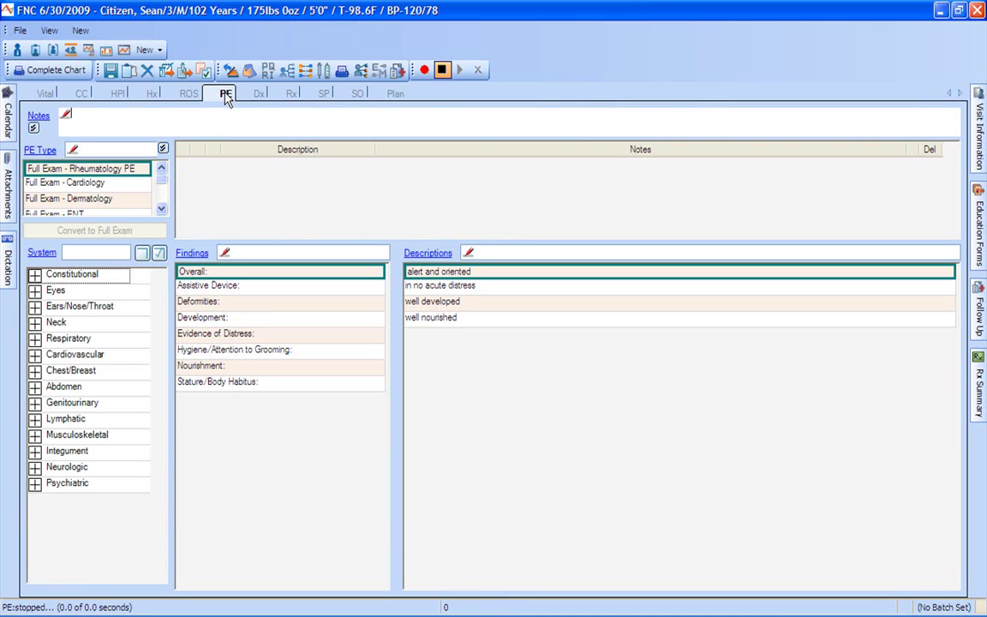
click(34, 306)
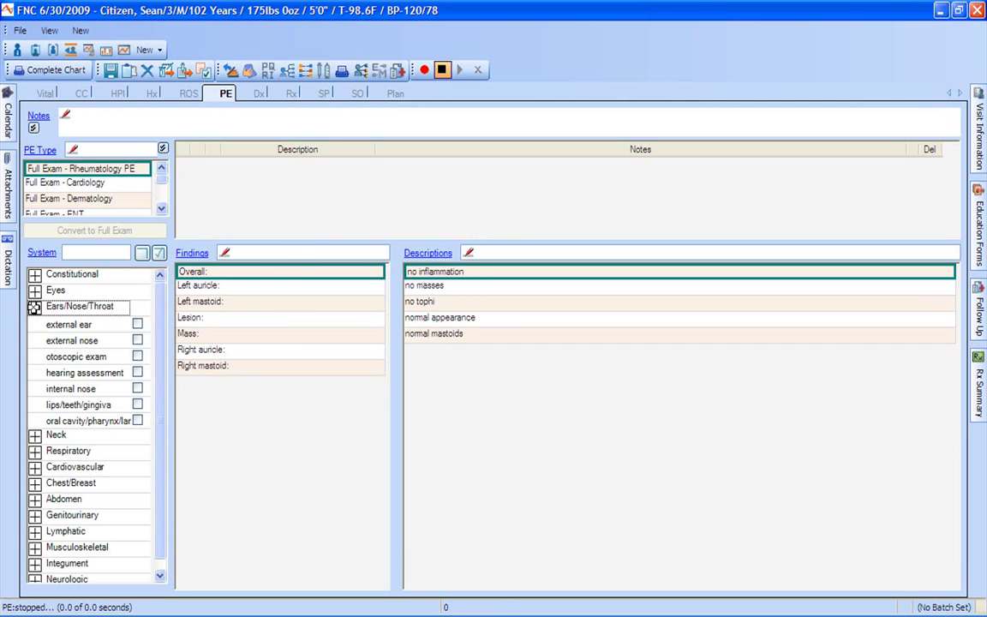
click(137, 324)
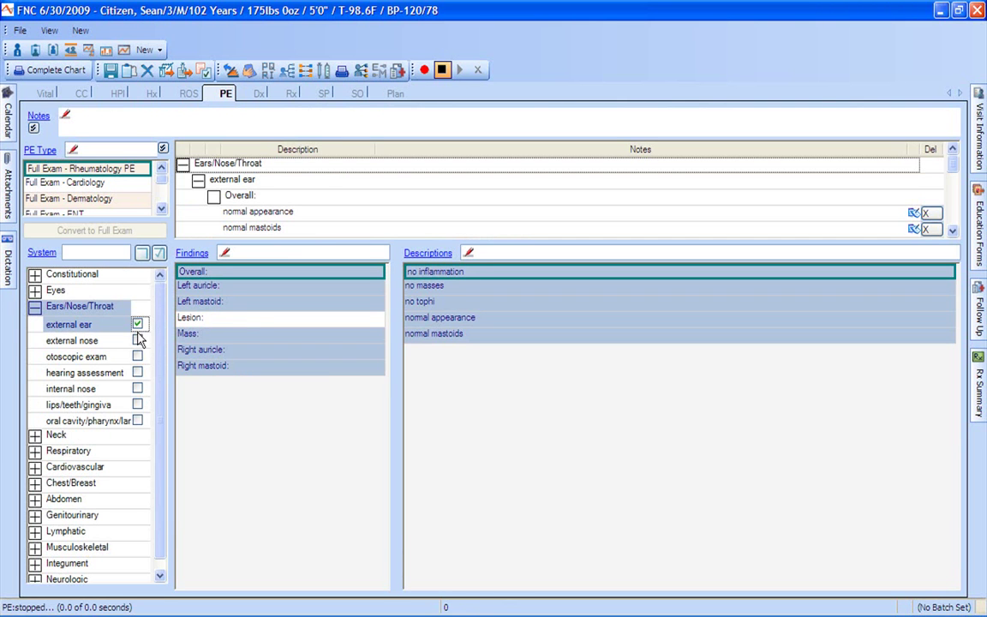
click(137, 342)
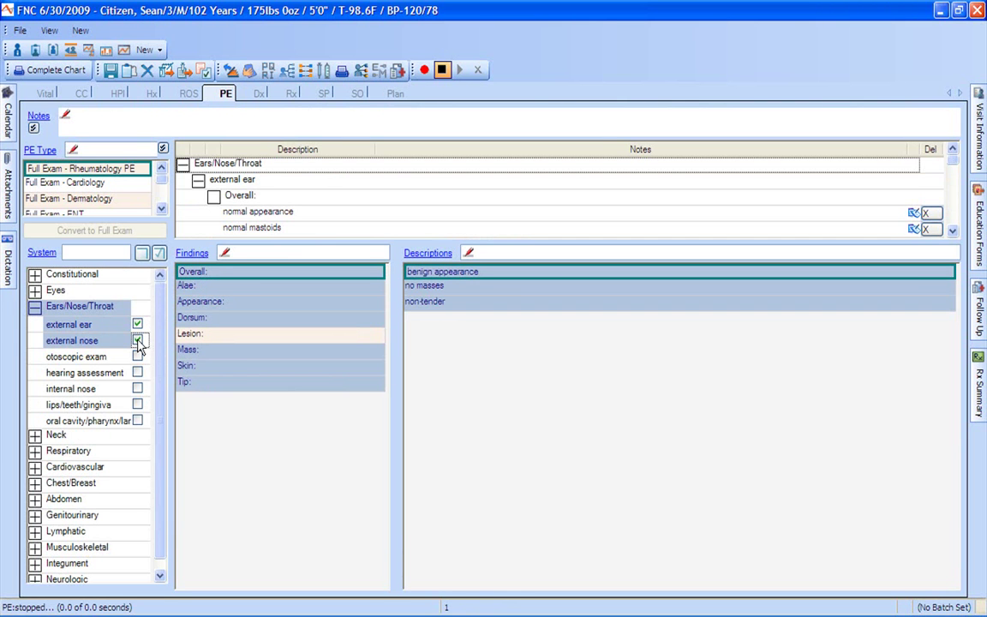
- Record the left tonsil as enlarged in the oral cavity/pharynx/larynx exam
click(108, 420)
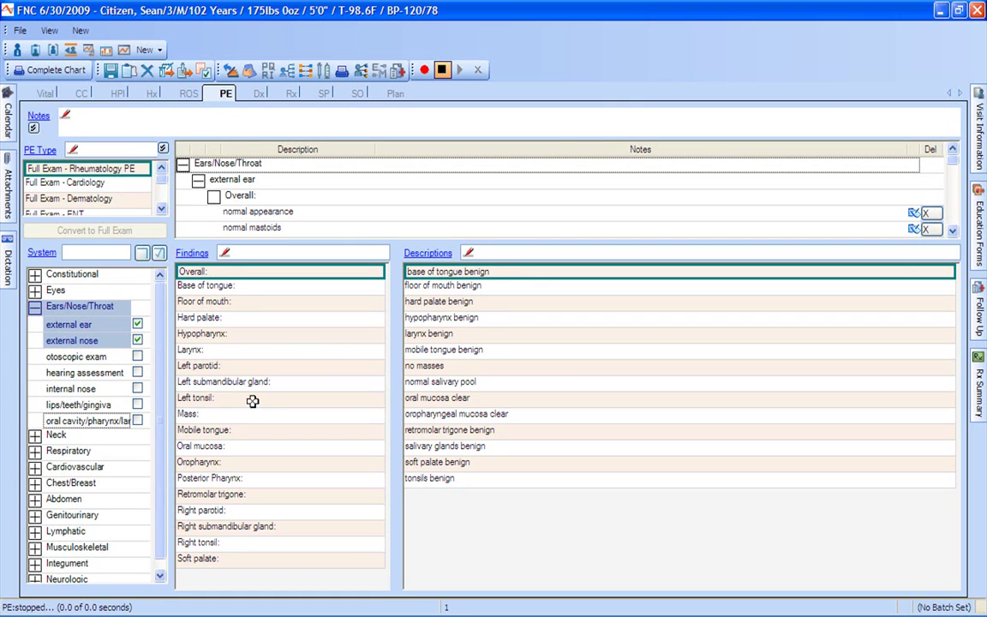
click(224, 399)
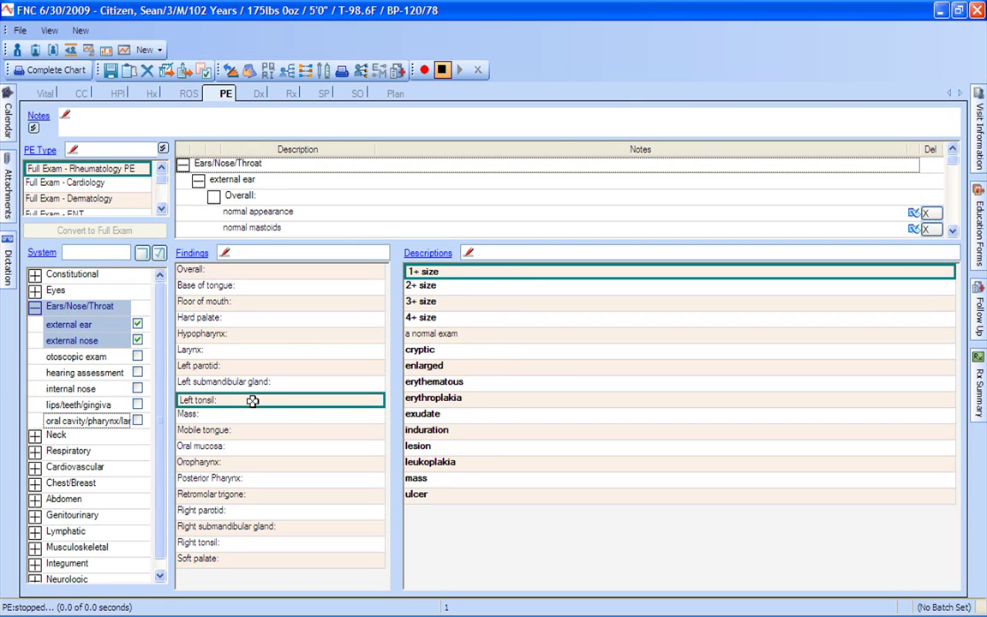
click(500, 367)
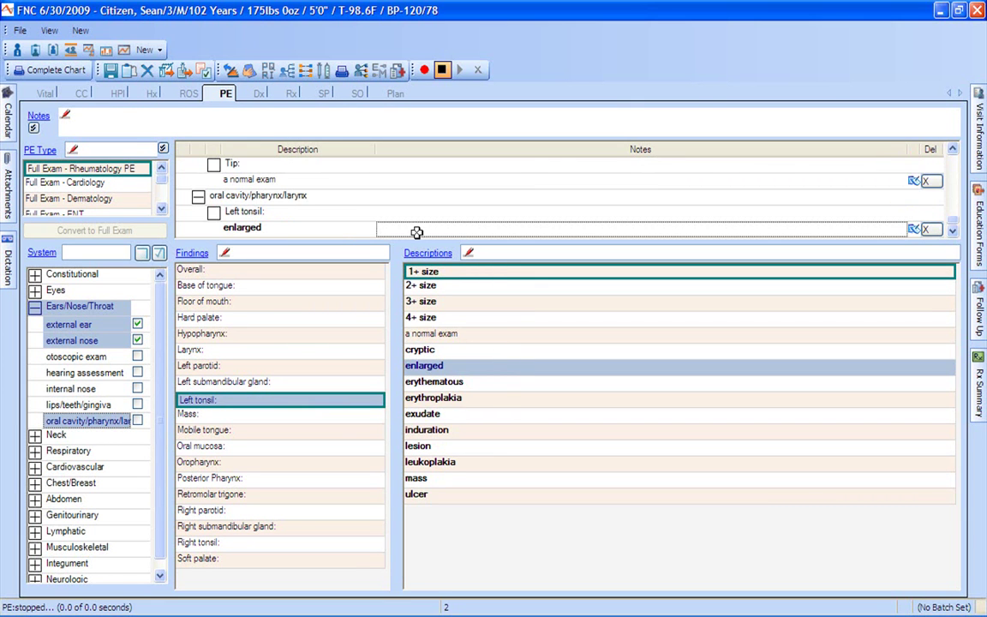
- Review the diagnosis lists available for the note: OB DX Codes, Frequently used Dx, All and the patient's own list
click(247, 99)
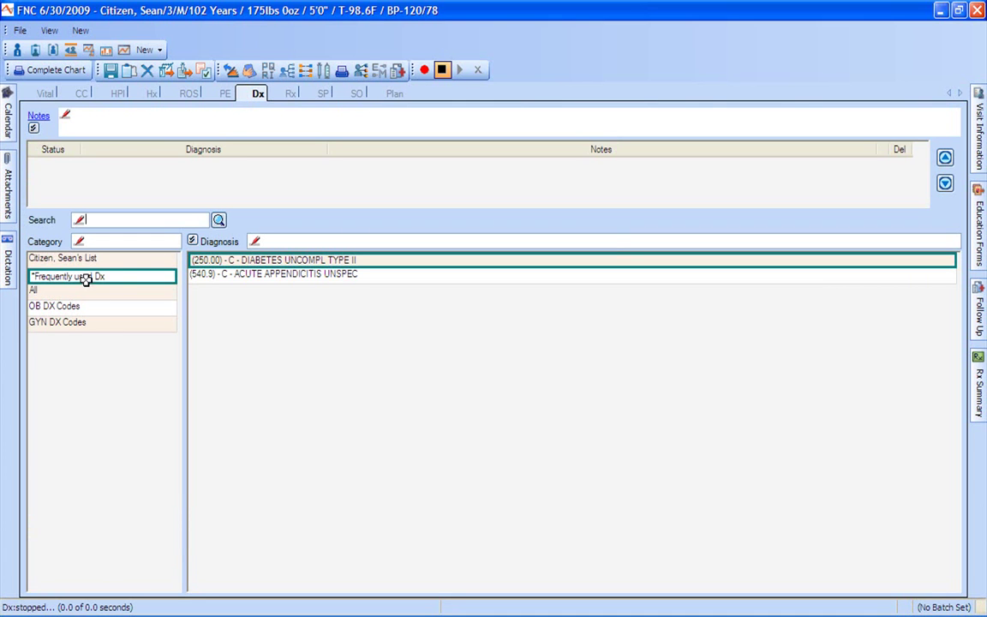
click(86, 306)
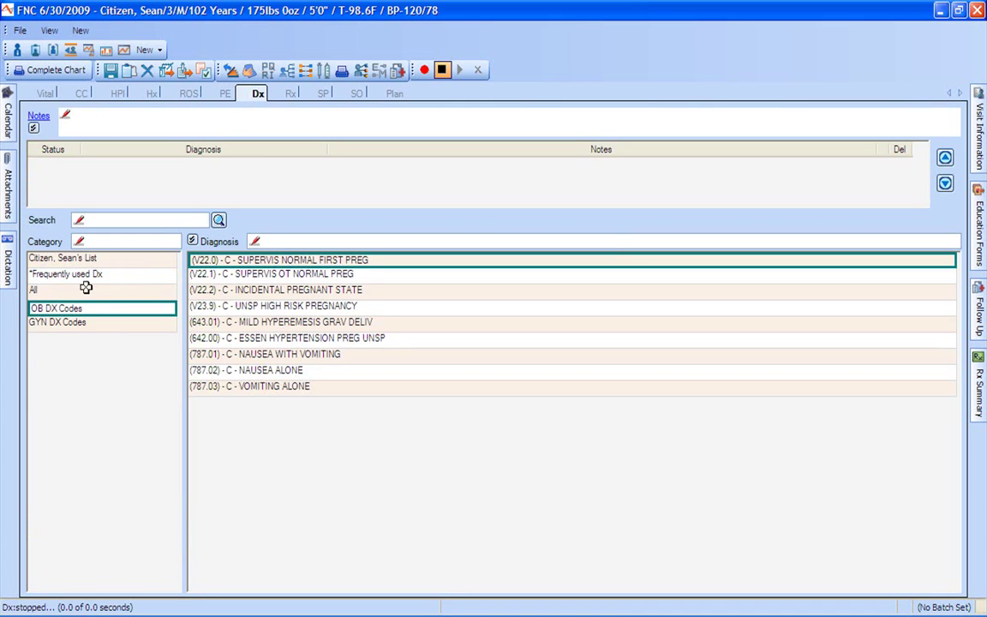
click(87, 279)
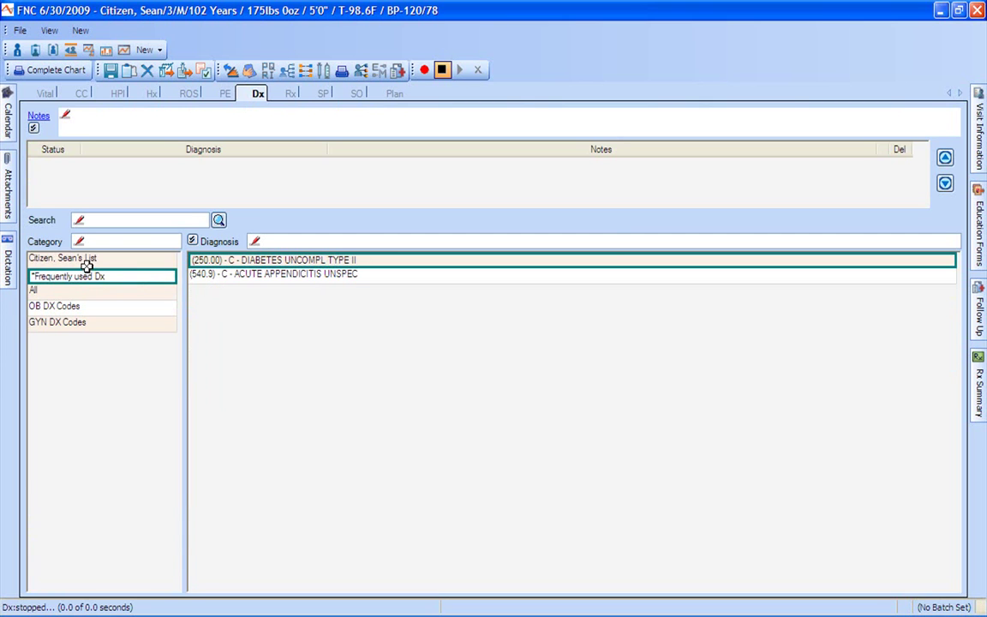
click(86, 259)
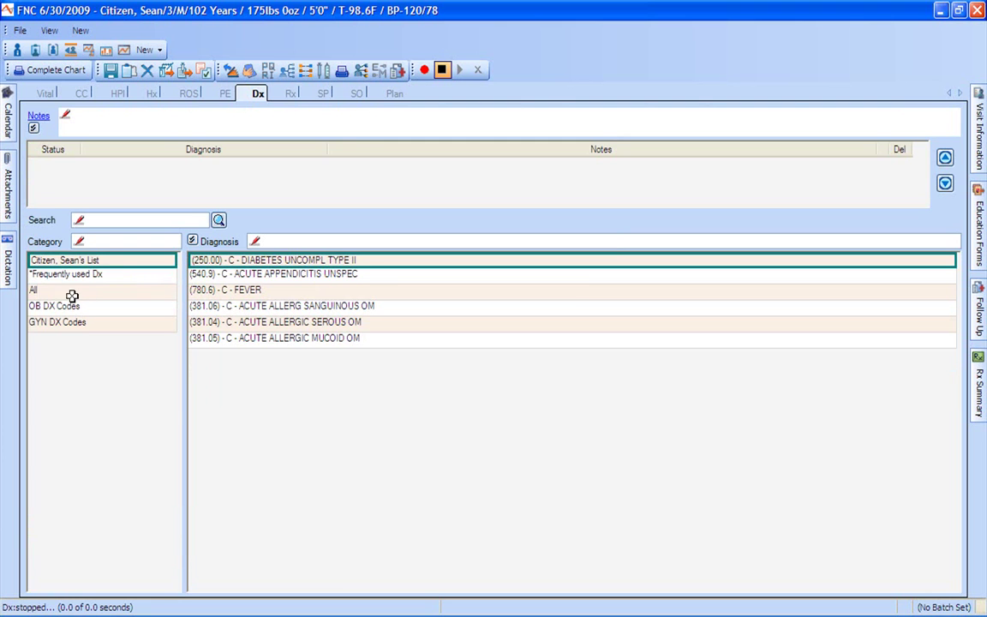
click(73, 293)
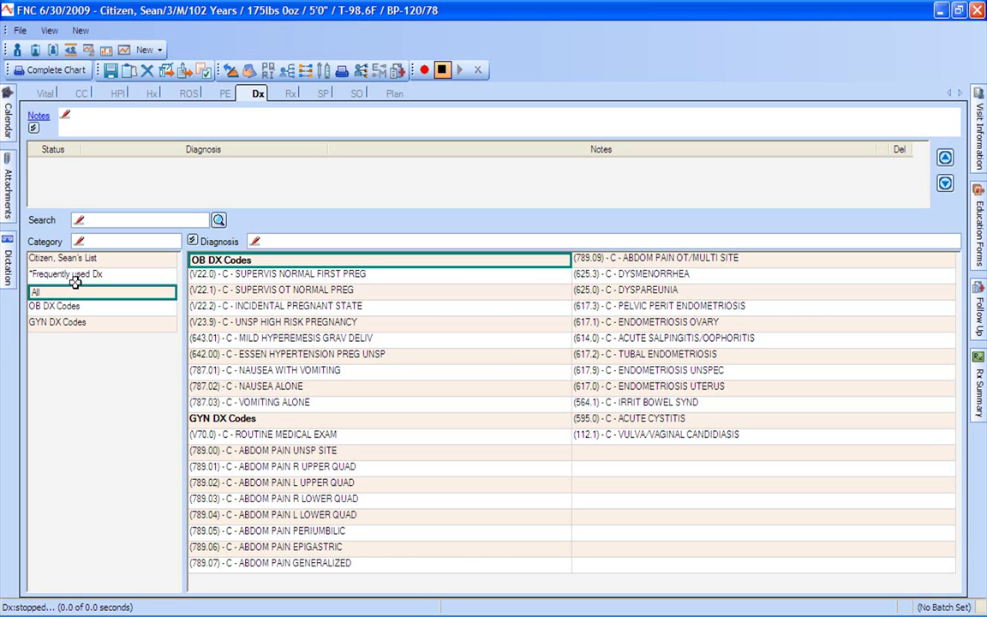
click(76, 276)
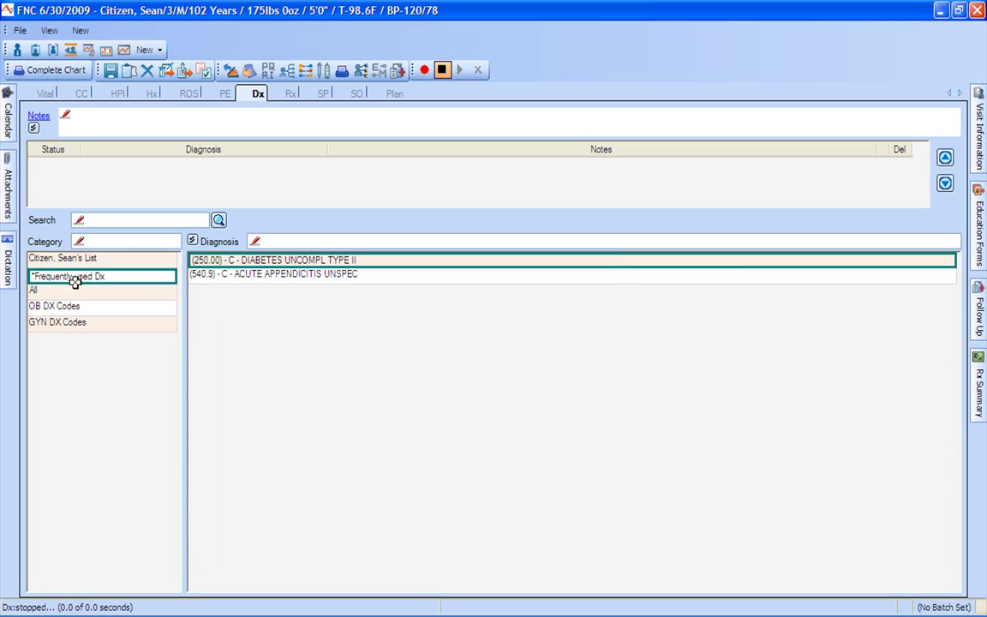
click(102, 260)
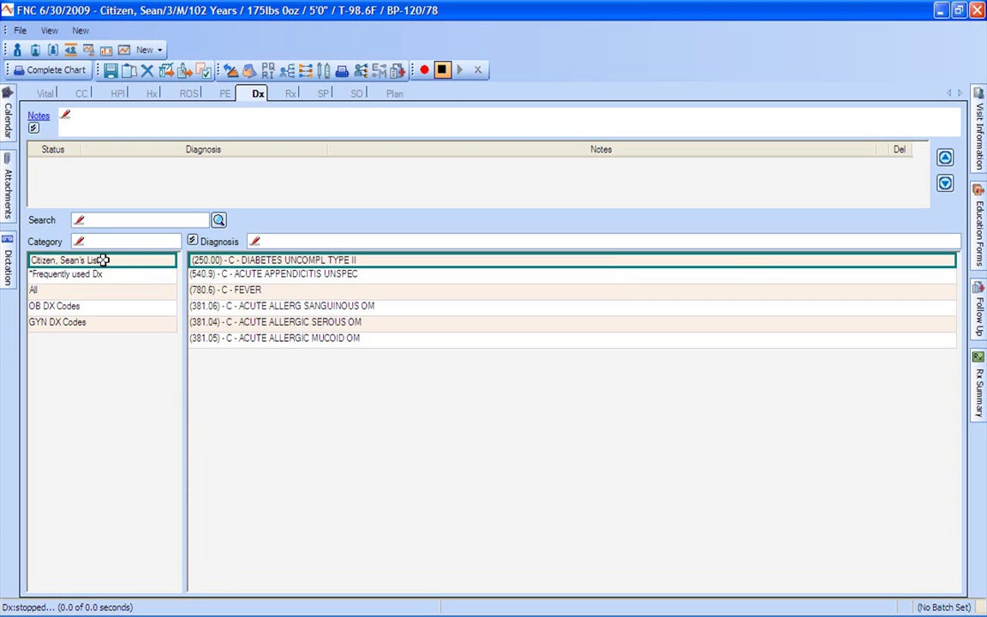
- Search the diagnosis codes for "phary" and add 462 Acute Pharyngitis to the note
click(143, 222)
text(phary)
key(Return)
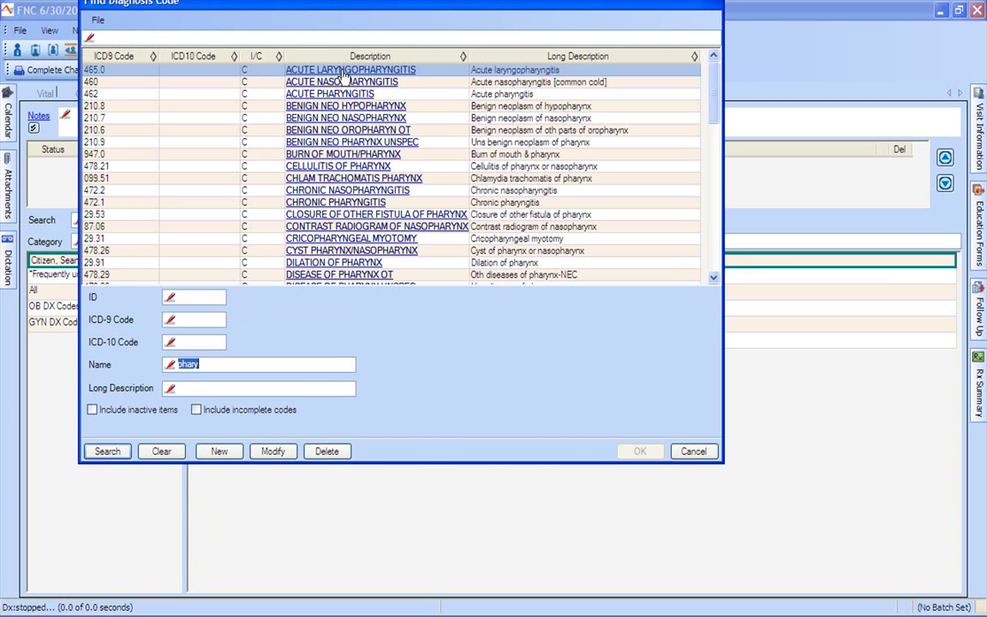
click(332, 95)
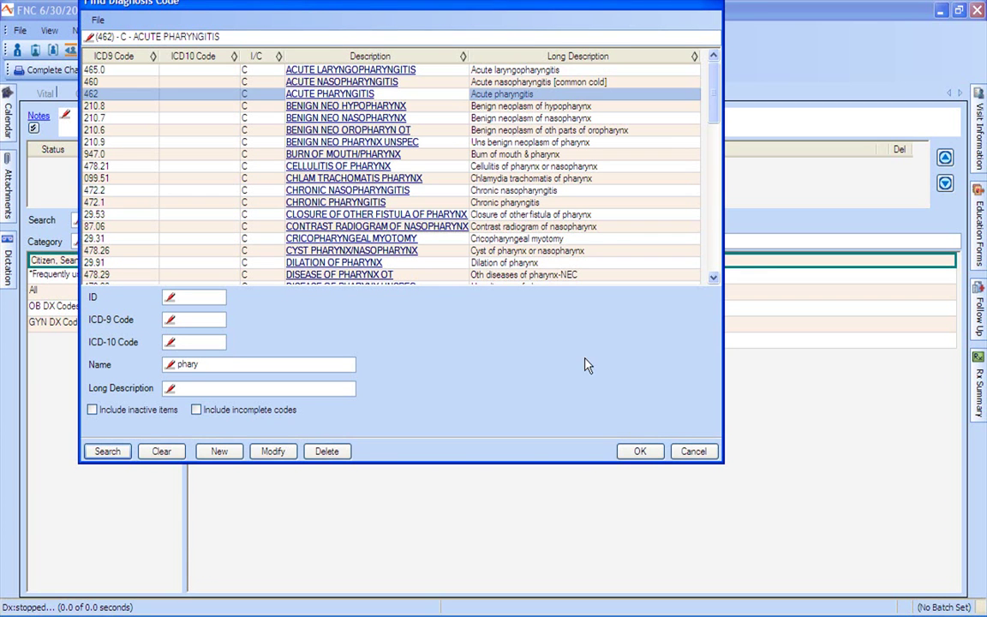
click(636, 450)
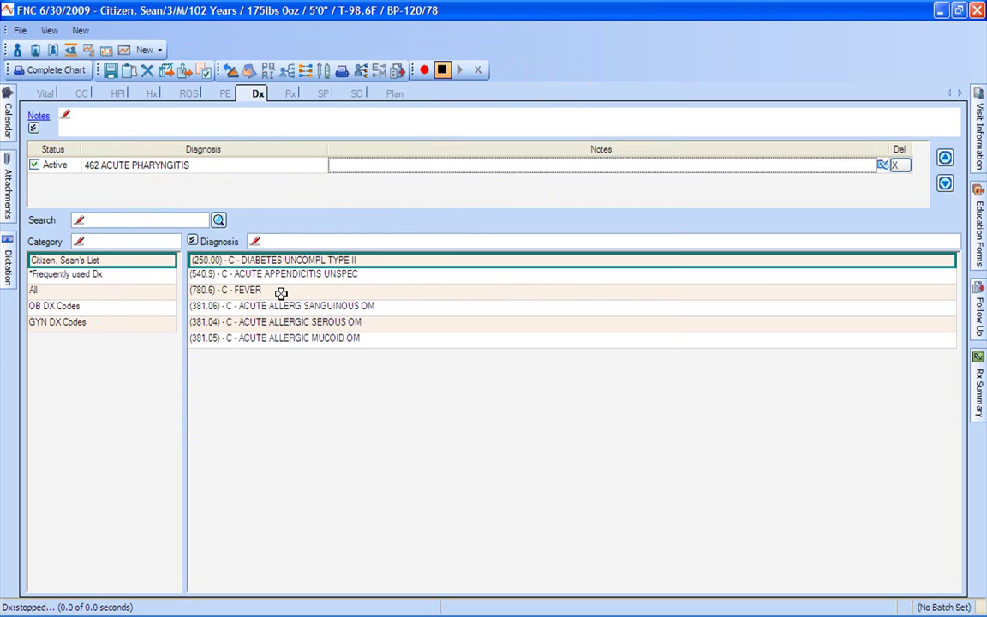
- Add the diagnosis 250.00 Diabetes Uncompl Type II from the patient's list, and display the frequently used diagnoses
click(283, 260)
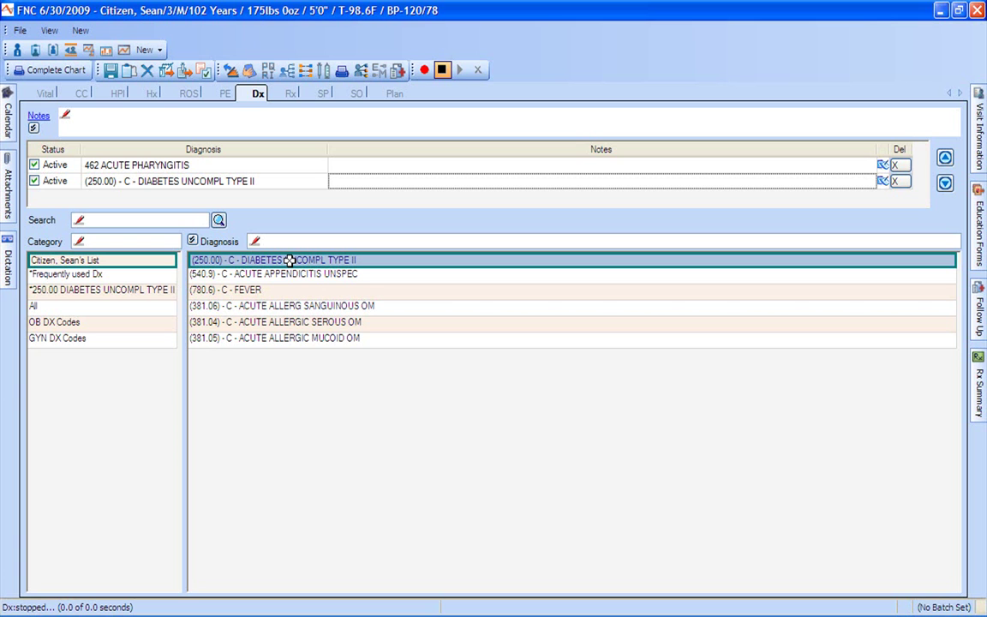
click(162, 291)
click(144, 275)
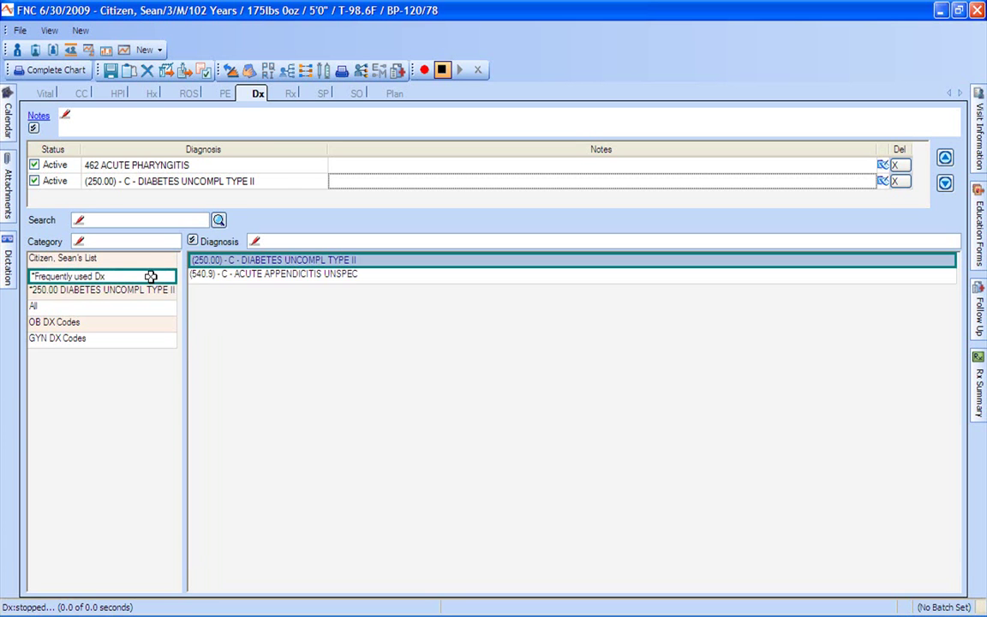
- Set the return visit in the note's plan to 2 weeks, as needed, after viewing the prescription section
click(292, 96)
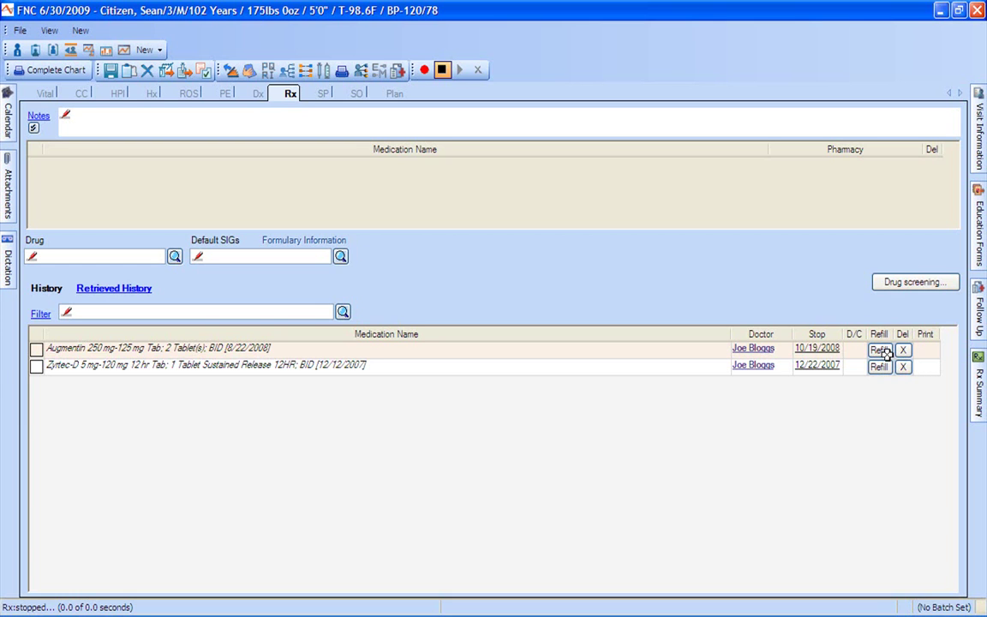
click(390, 95)
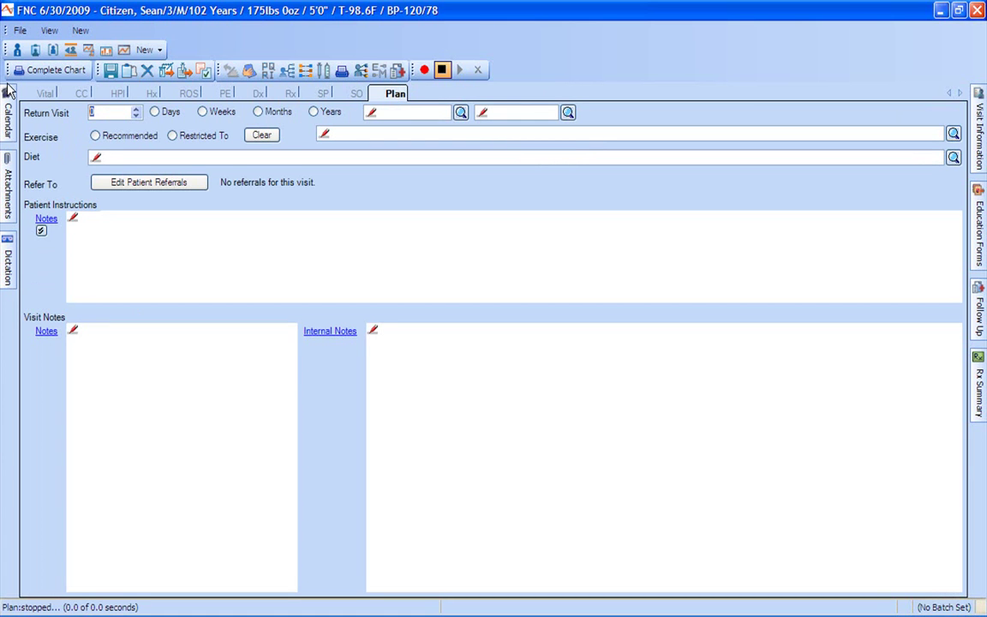
text(2)
click(209, 117)
click(421, 112)
text(as needed)
key(Tab)
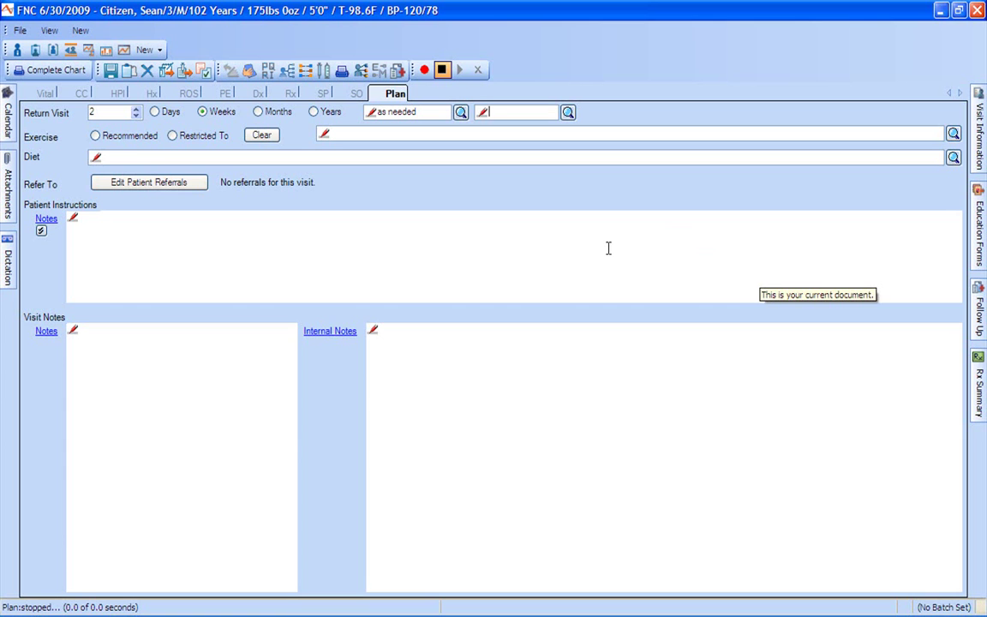
- Set the Evaluation & Management decision making to Moderate Complexity and confirm level of care 4
click(377, 72)
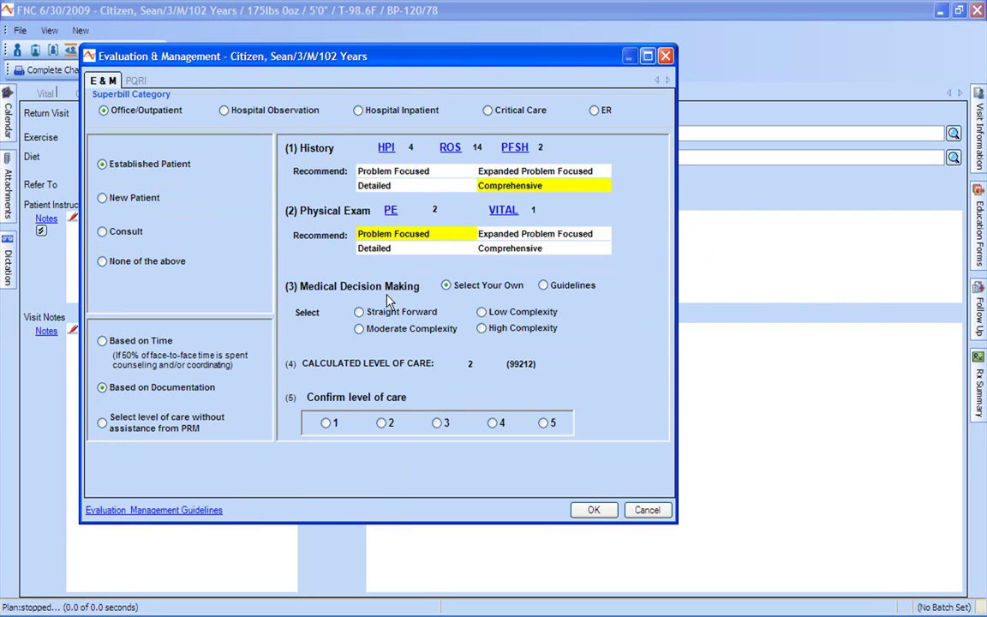
click(359, 330)
click(493, 423)
click(594, 511)
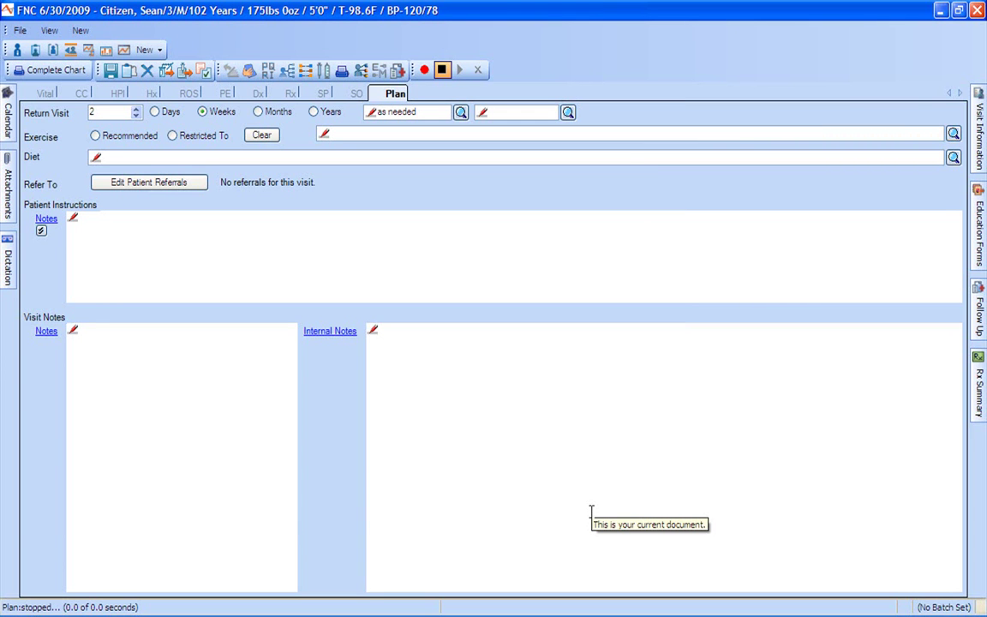
- Save the visit note as a Complete Note with the superbill set to Ready To Submit, and dismiss the batch warning
click(129, 70)
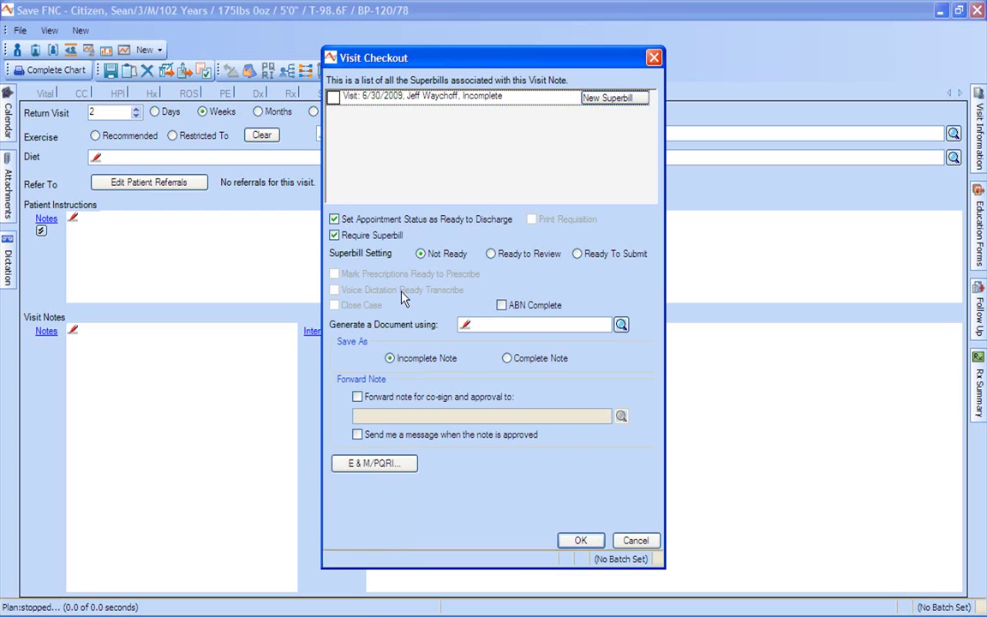
click(579, 254)
click(508, 359)
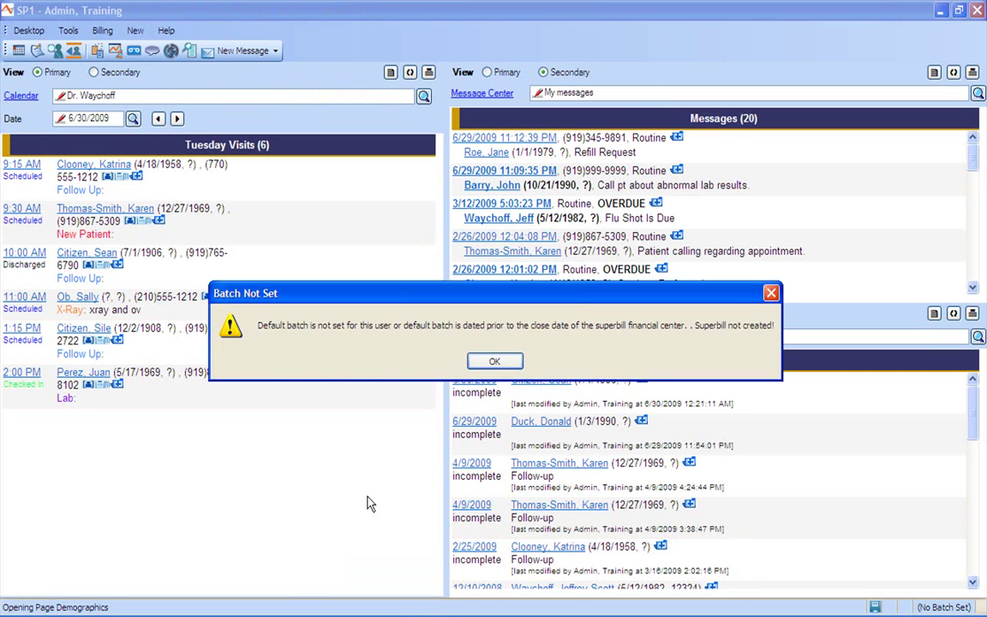
click(499, 363)
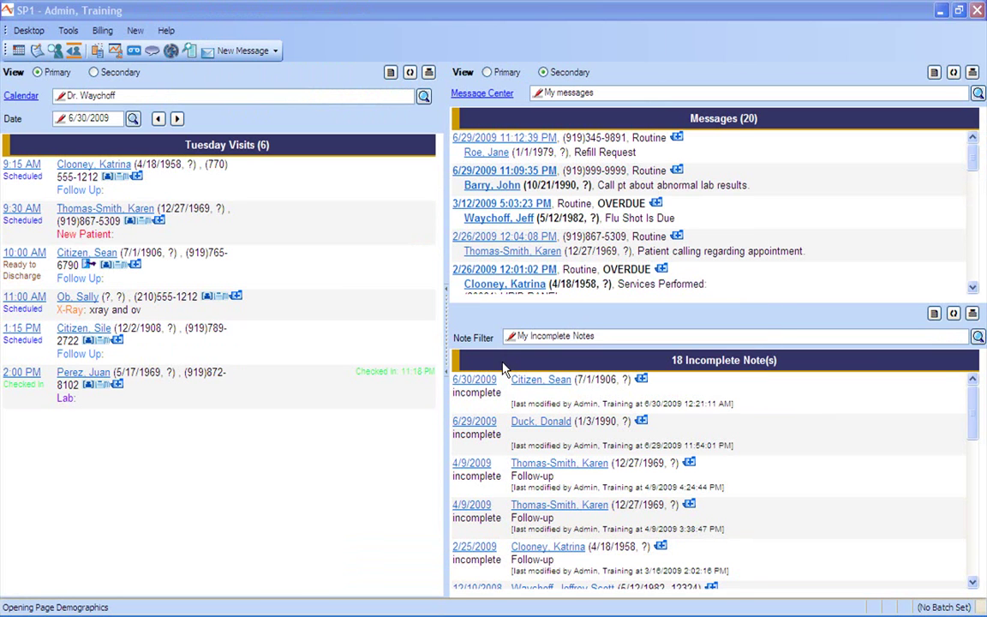
- Check out the patient of the 10:00 AM visit after reviewing the account balance, printouts and follow-up sections
click(87, 266)
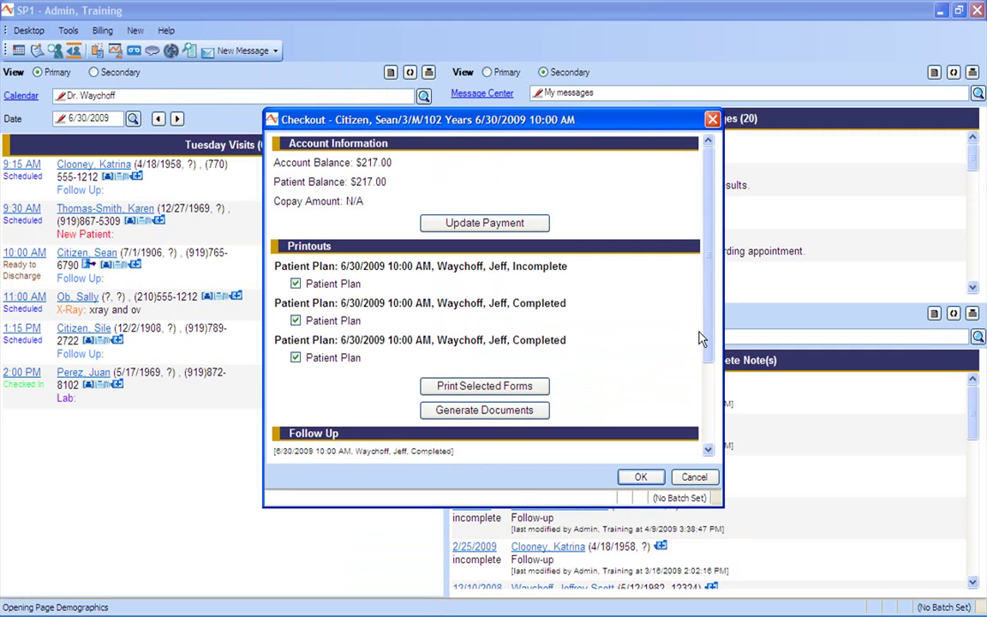
drag(703, 341, 707, 418)
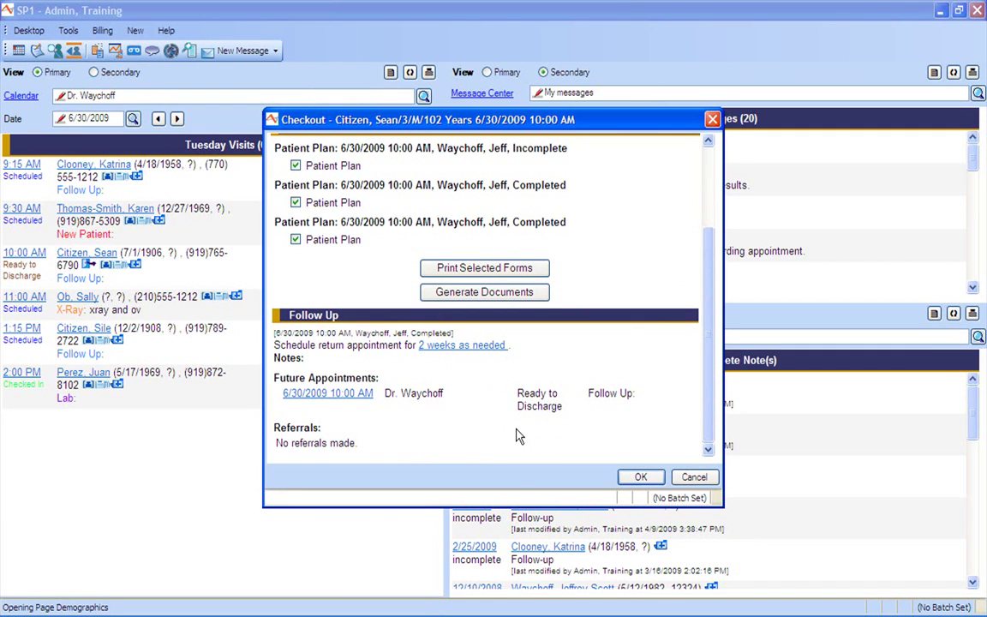
click(641, 477)
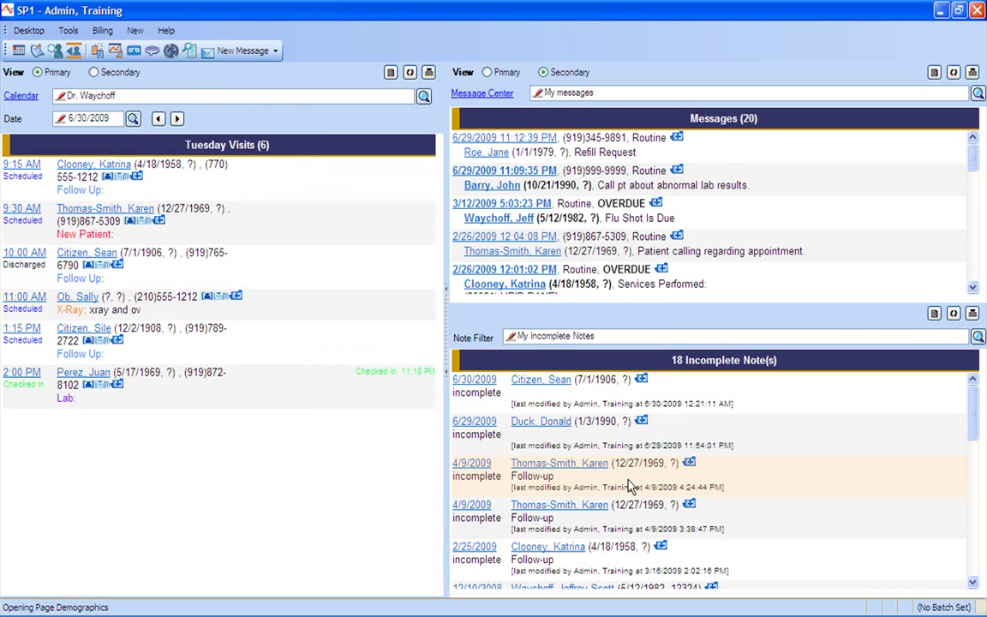
- Search the tracked superbills with the status filter reduced to Ready to Review only
click(99, 34)
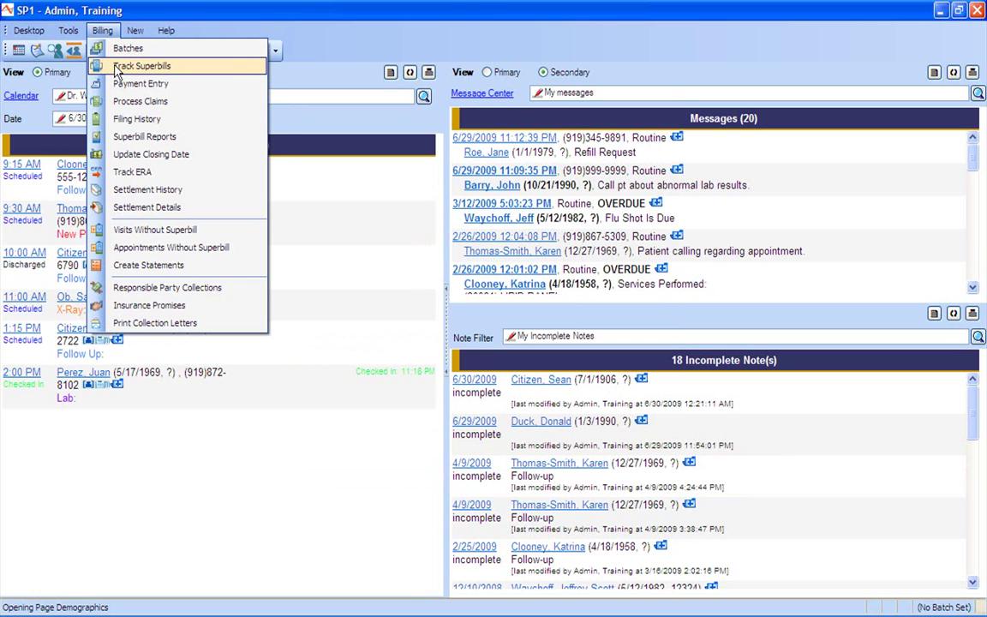
click(118, 69)
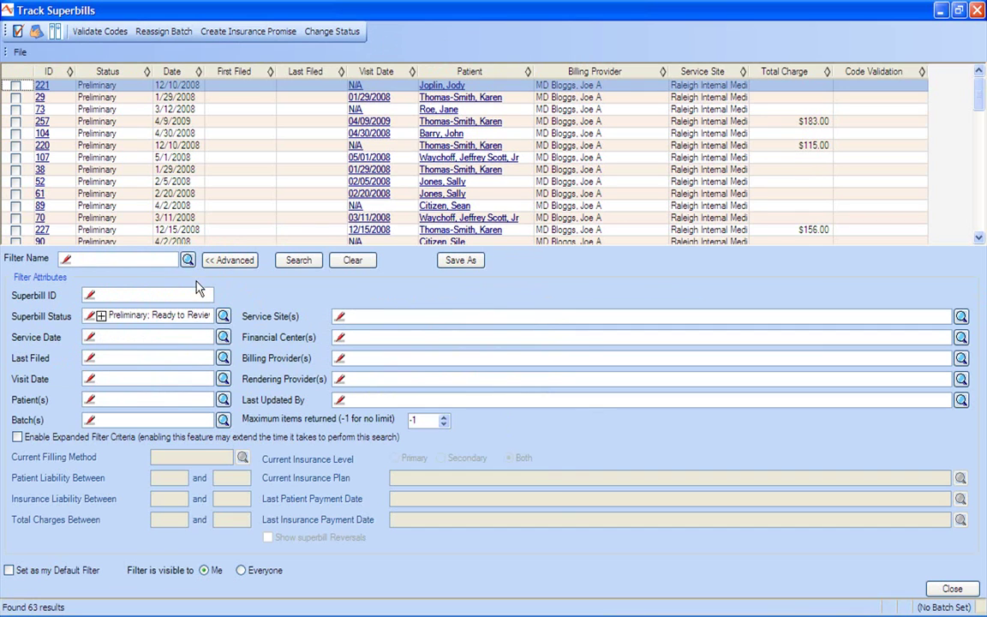
double_click(128, 315)
key(Delete)
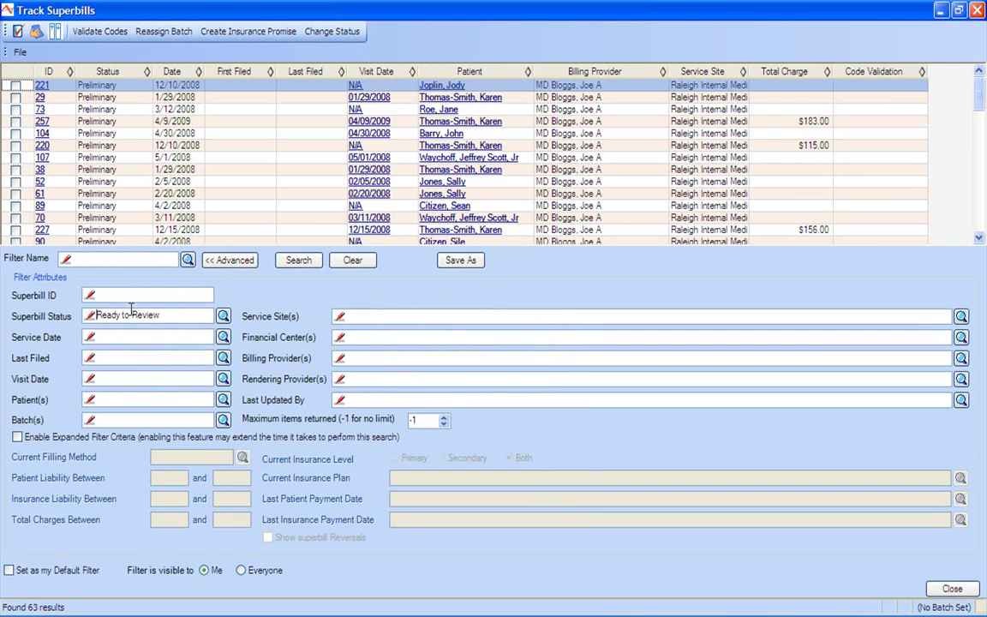
click(294, 262)
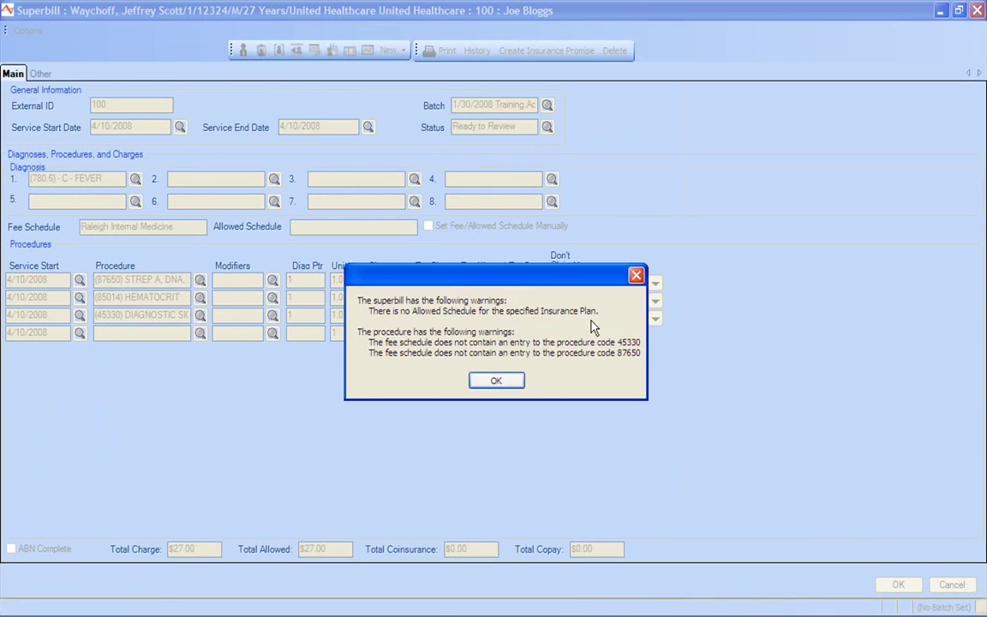
- Dismiss the warnings on superbill 100, save it with the status Ready to Submit, and close superbill tracking
click(496, 380)
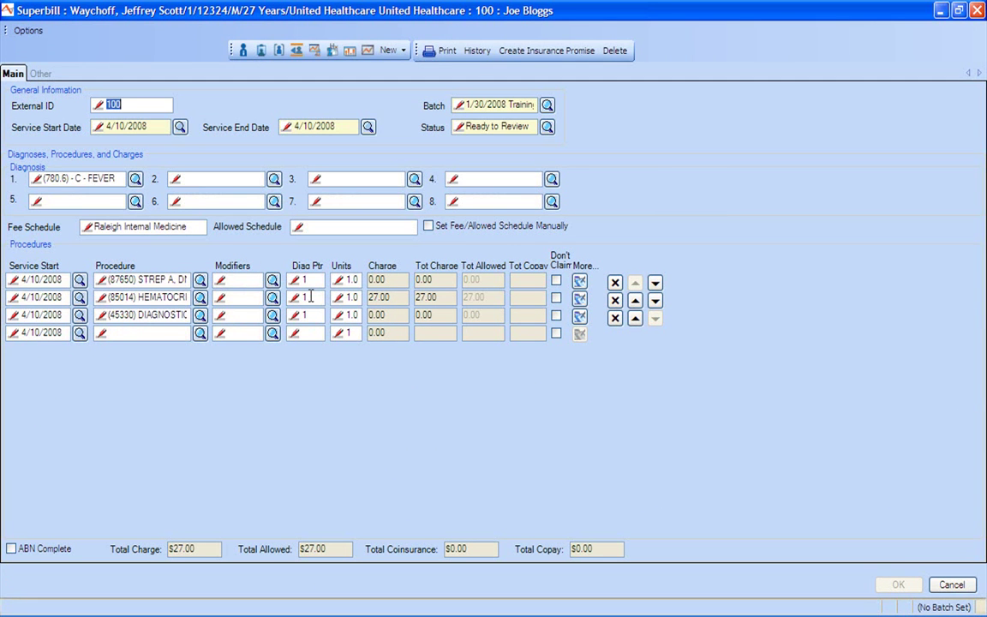
click(517, 128)
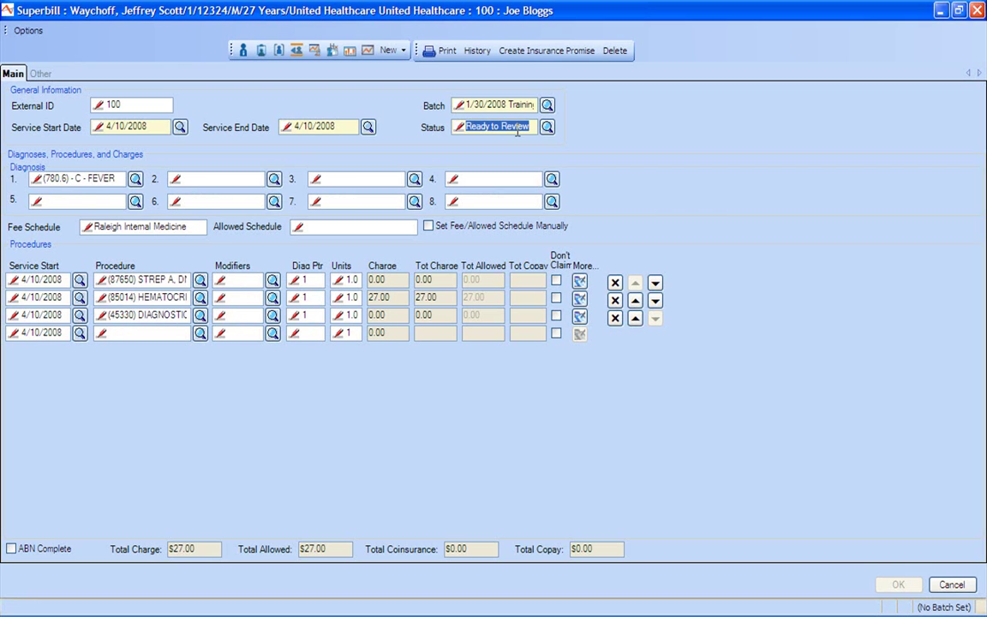
key(BackSpace)
text(R)
key(Tab)
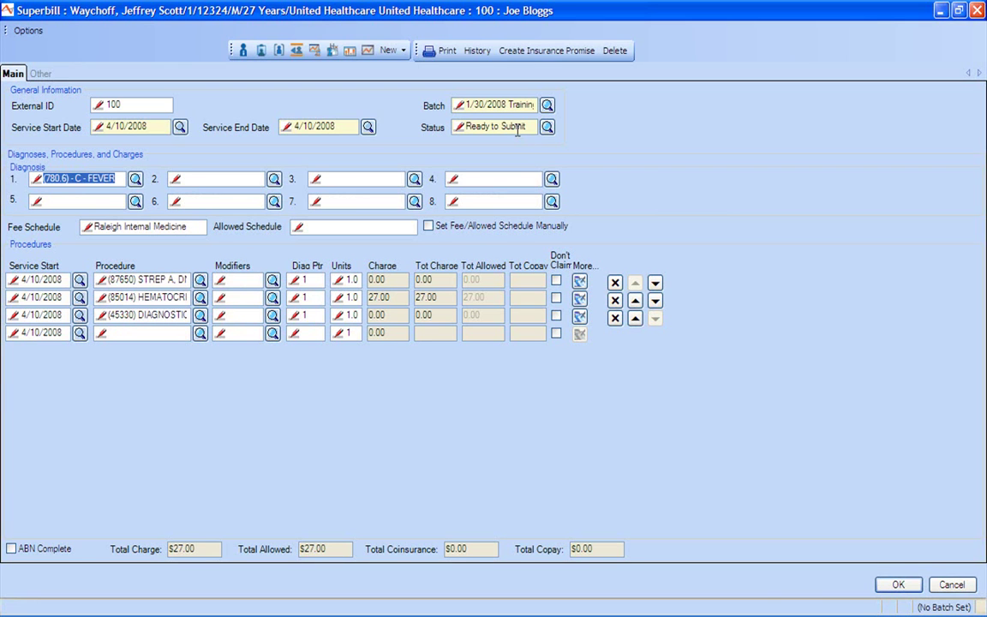
click(896, 591)
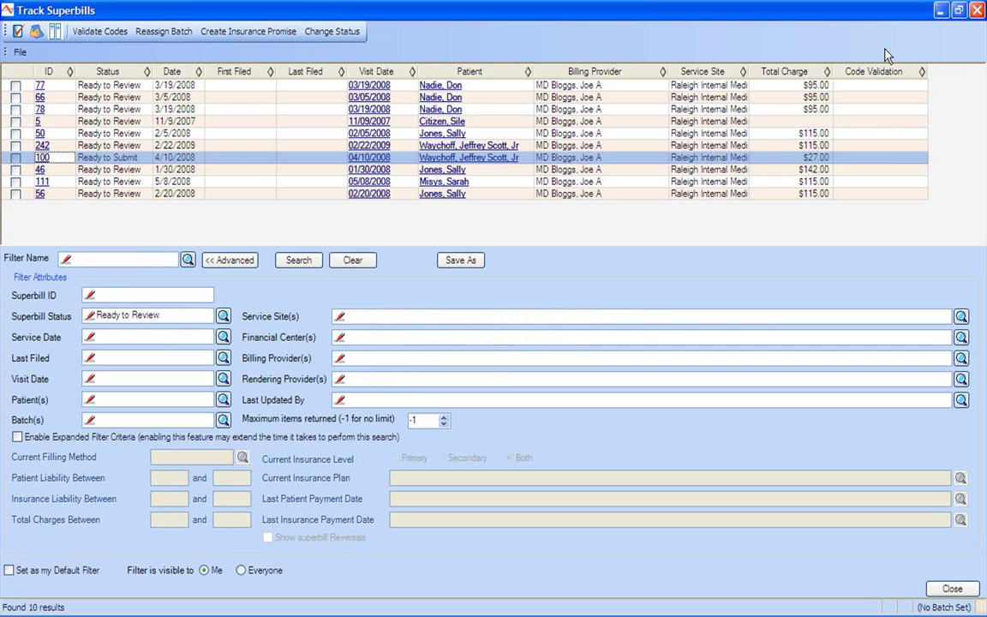
click(977, 11)
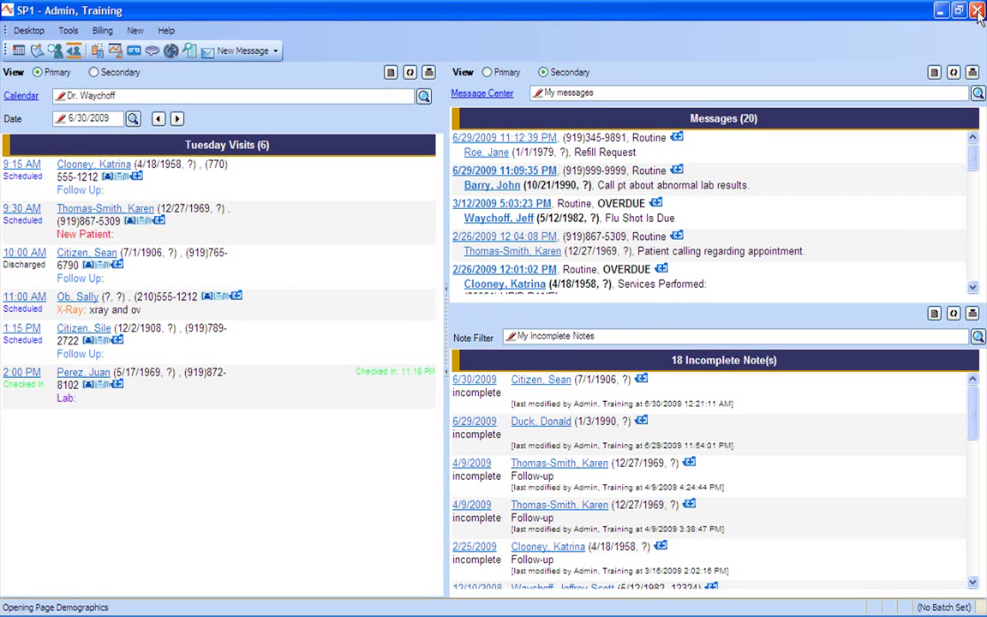
- Start a new deposit from payment entry with payment type Check and reference number 1234
click(104, 32)
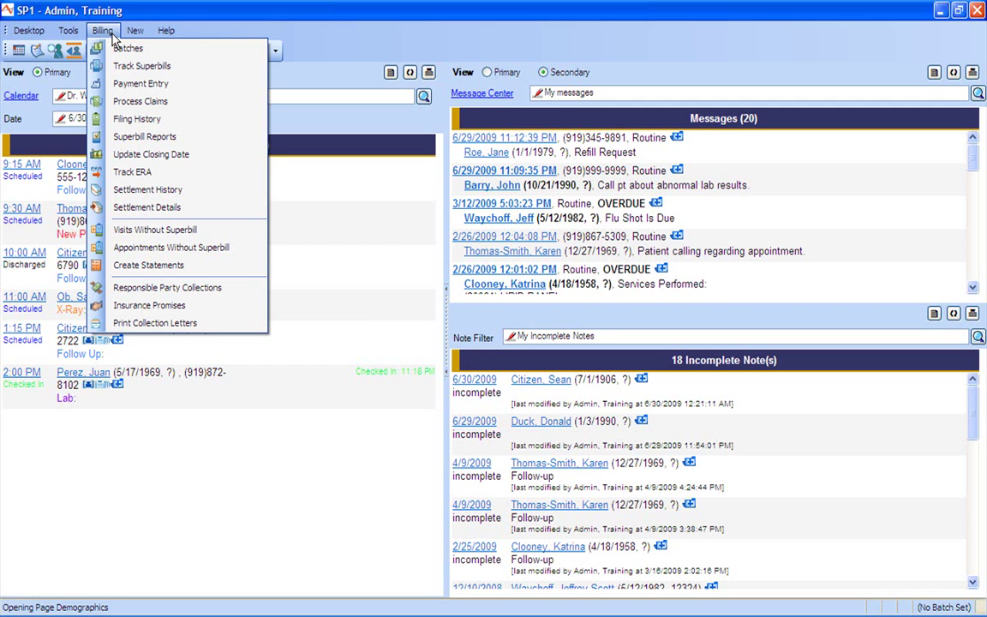
click(133, 85)
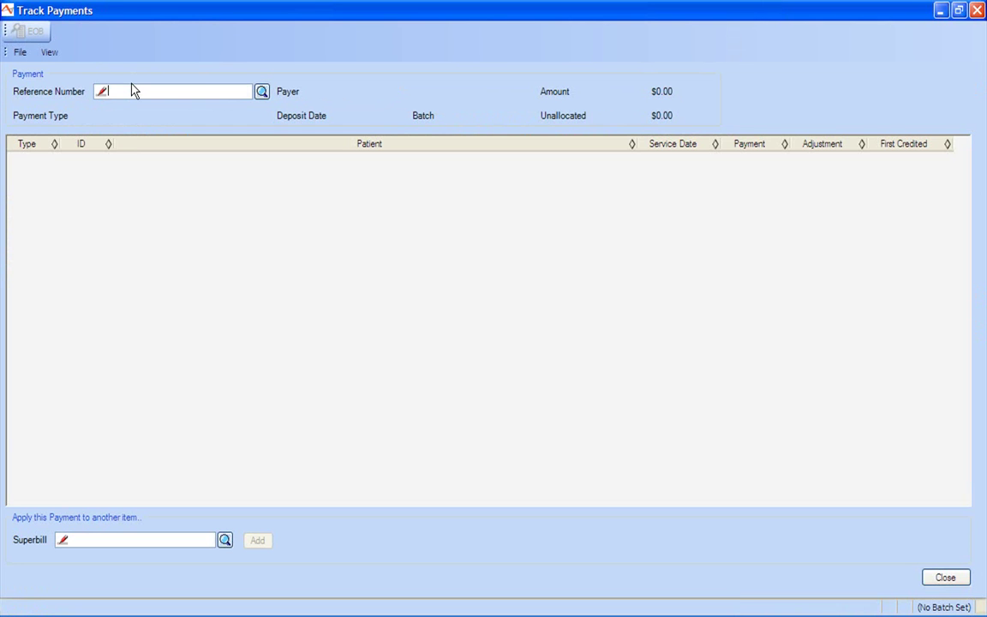
click(262, 91)
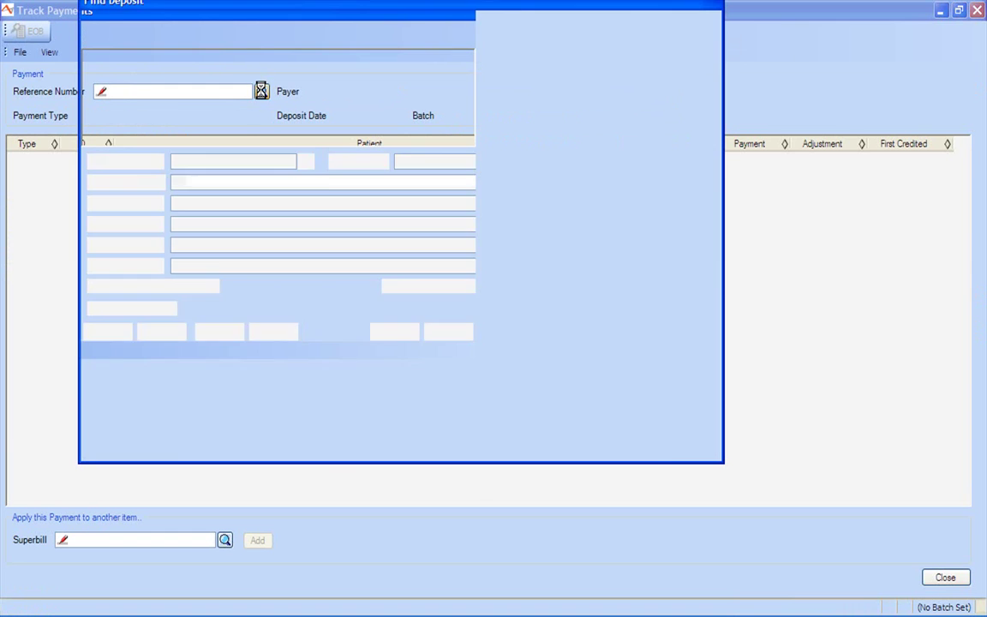
click(221, 452)
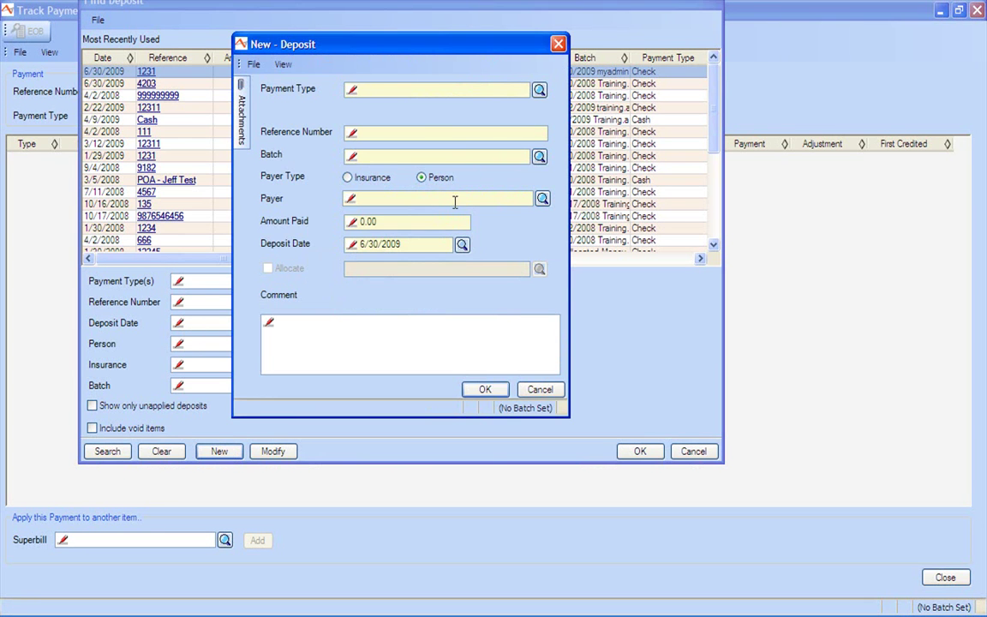
text(check)
key(Tab)
text(1234)
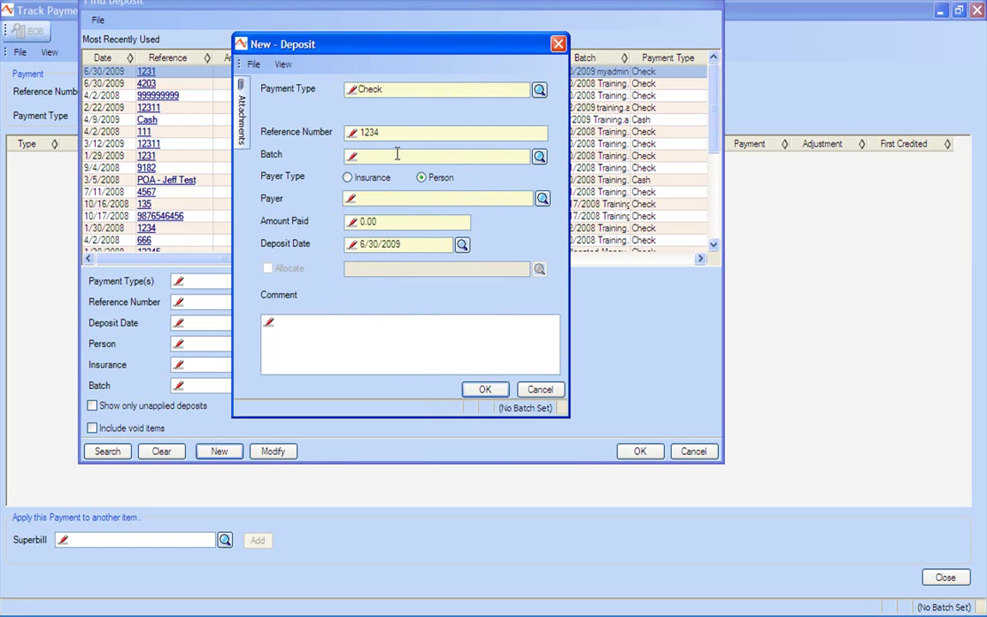
- Search the batches and assign the 1/30/2008 Training.Admin (2) batch to the new deposit
click(539, 156)
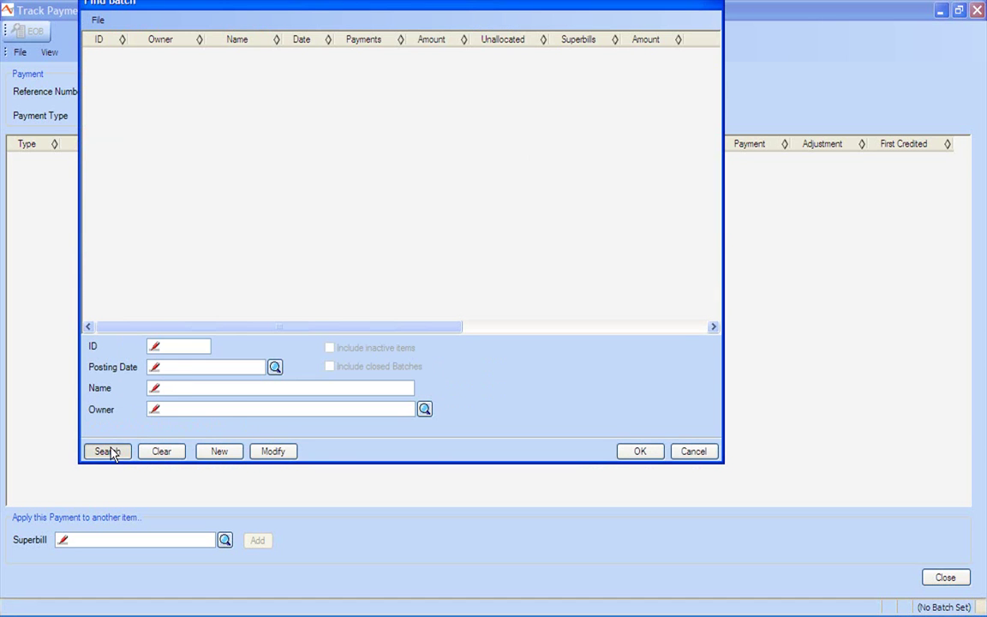
click(114, 450)
double_click(229, 54)
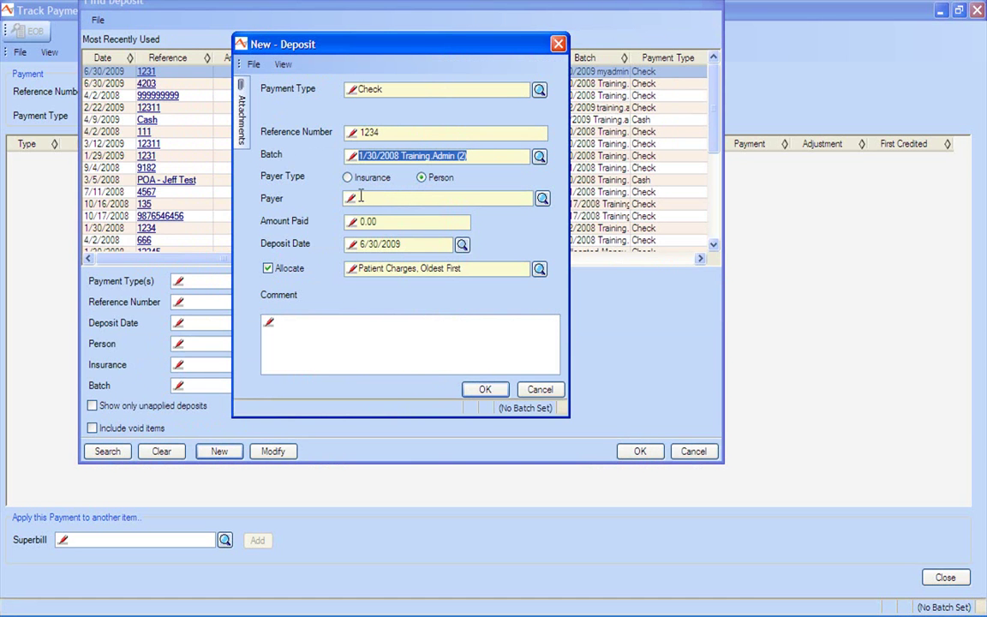
- Select the paying patient from the recently used persons as the deposit's payer and set the amount paid to 25
click(365, 197)
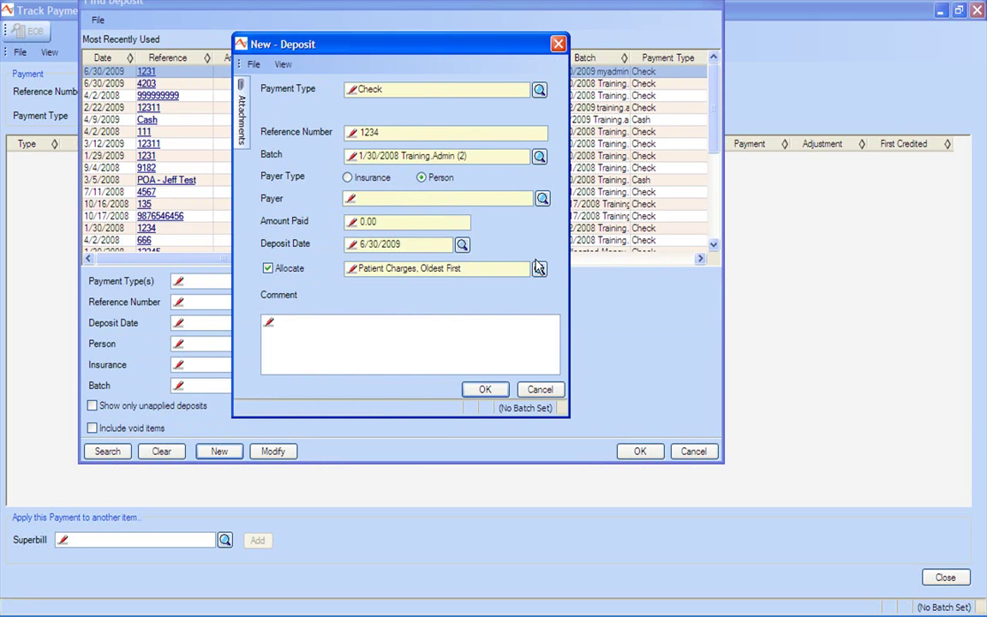
click(543, 198)
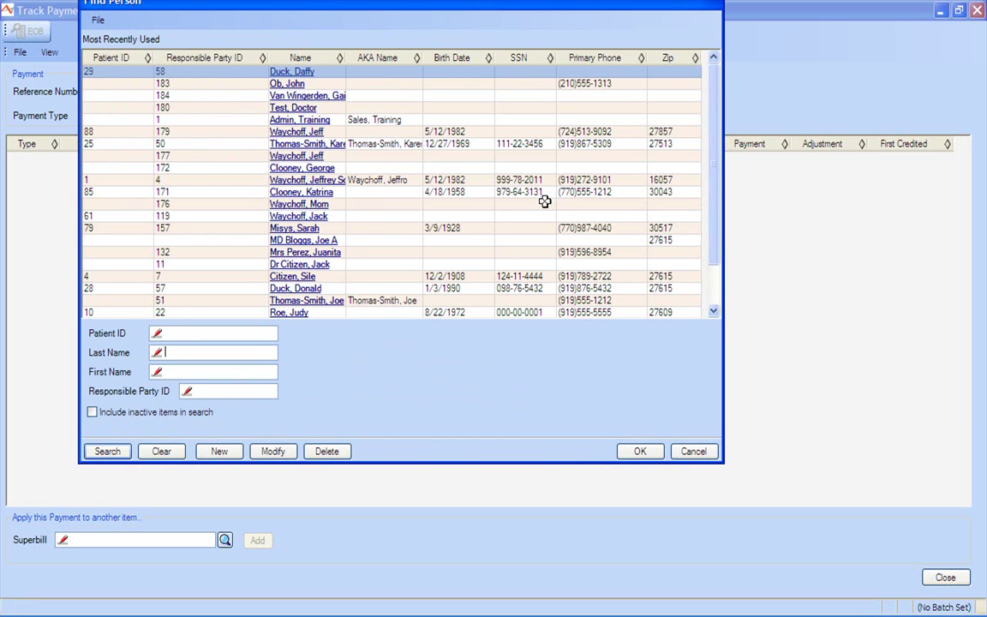
double_click(310, 231)
key(Tab)
text(25)
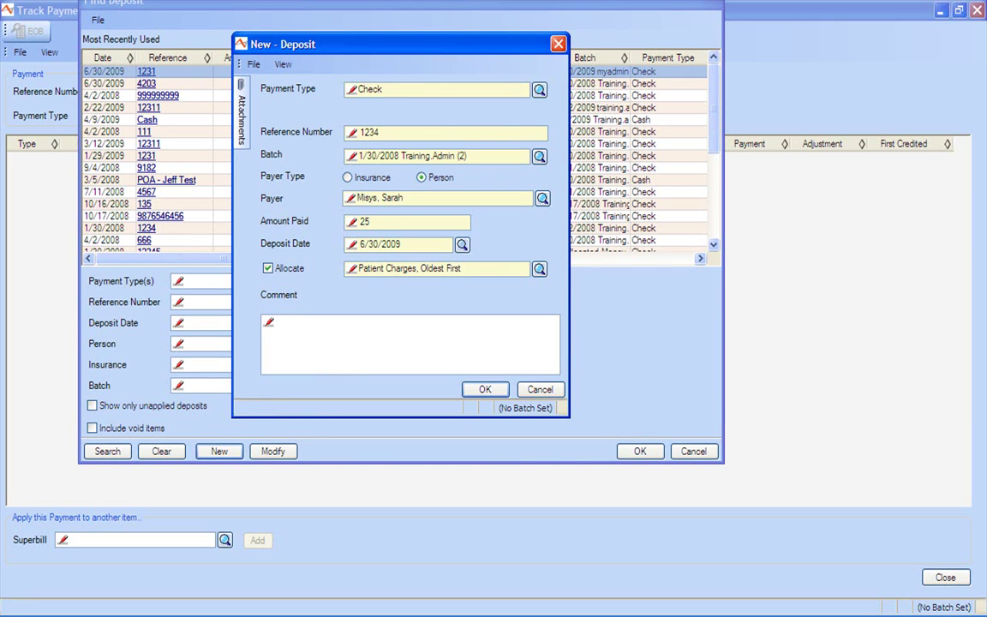
- Save the check deposit, load it into payment tracking to view its allocation, and close payment tracking
key(Tab)
click(480, 390)
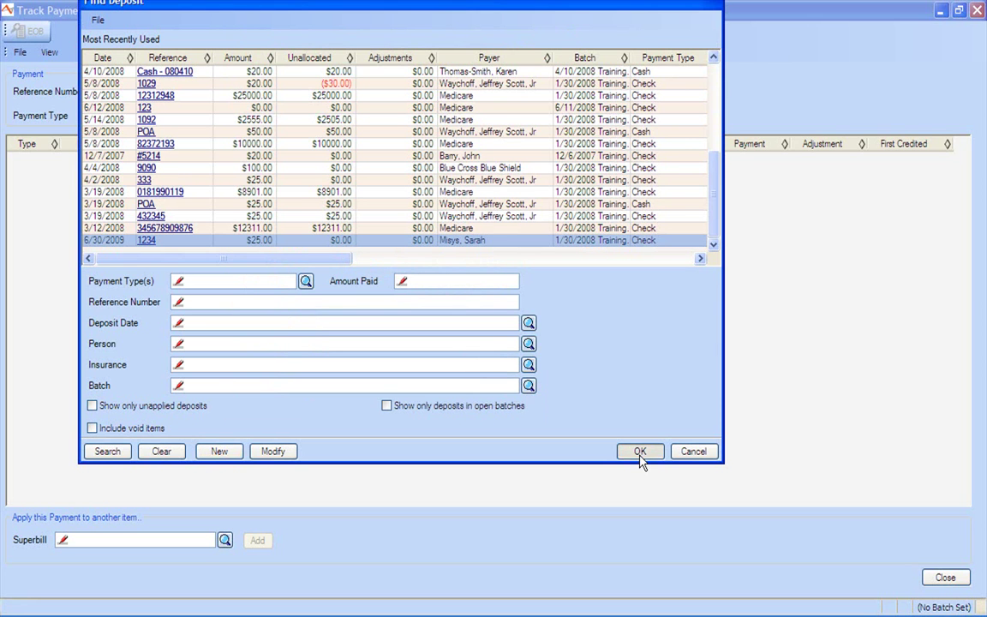
click(642, 453)
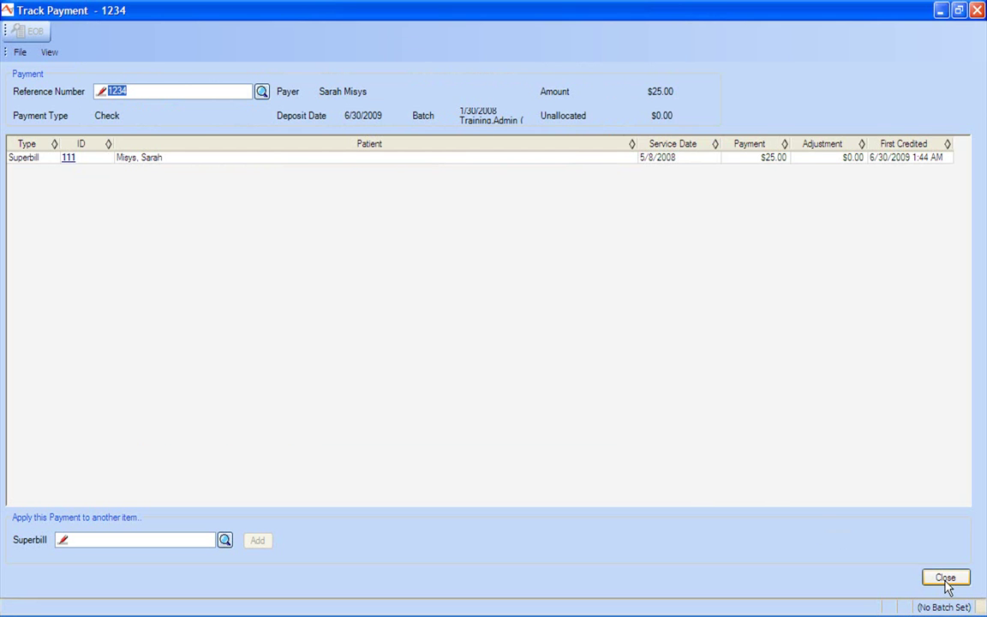
click(945, 578)
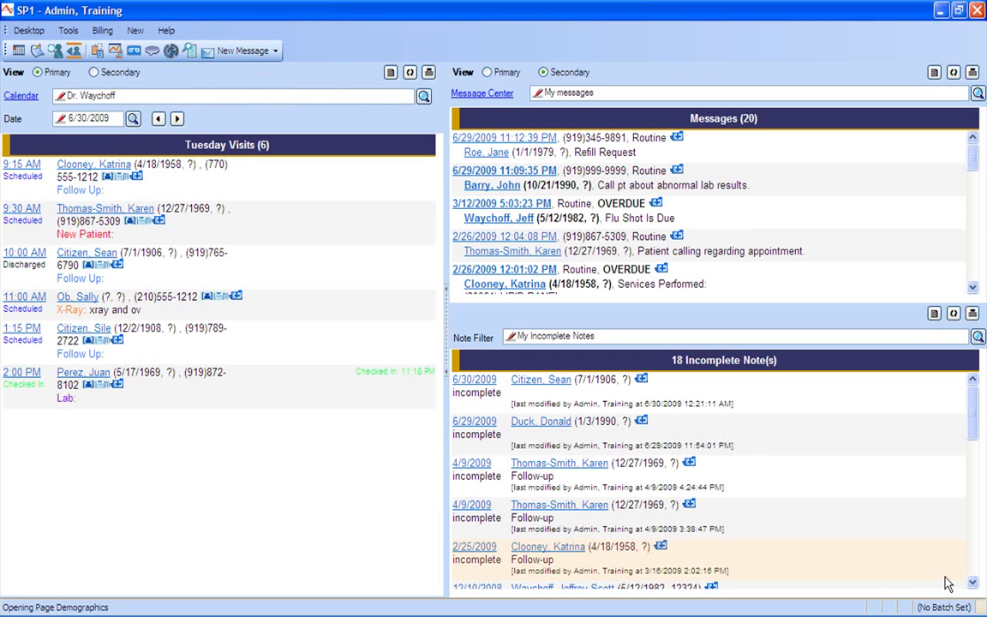
- Run the Total AR Aging report from the PM Accounts Receivable Reports with its default filter values
scroll(949, 584, down, 3)
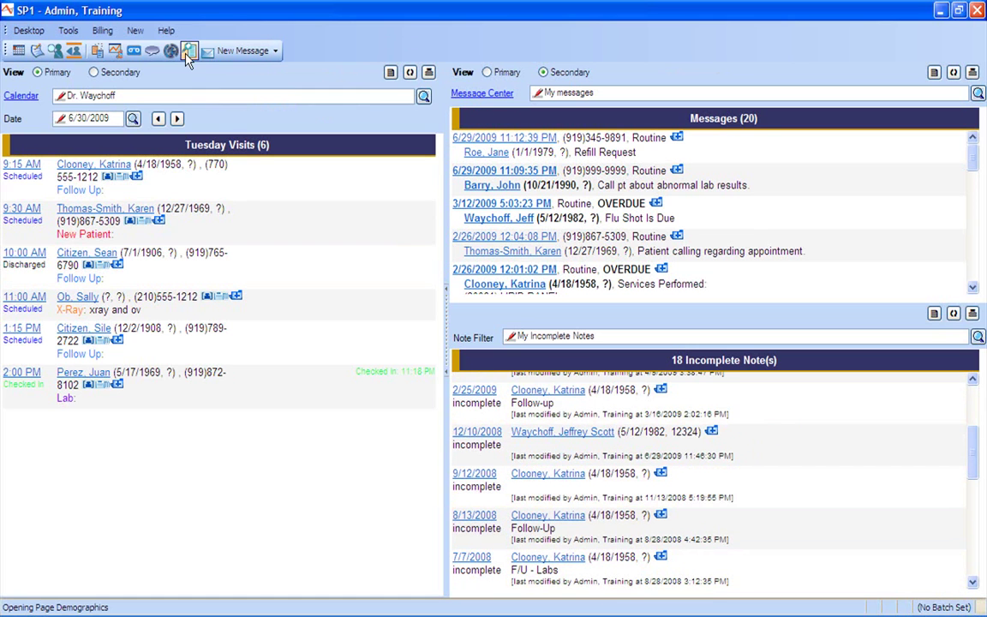
click(188, 51)
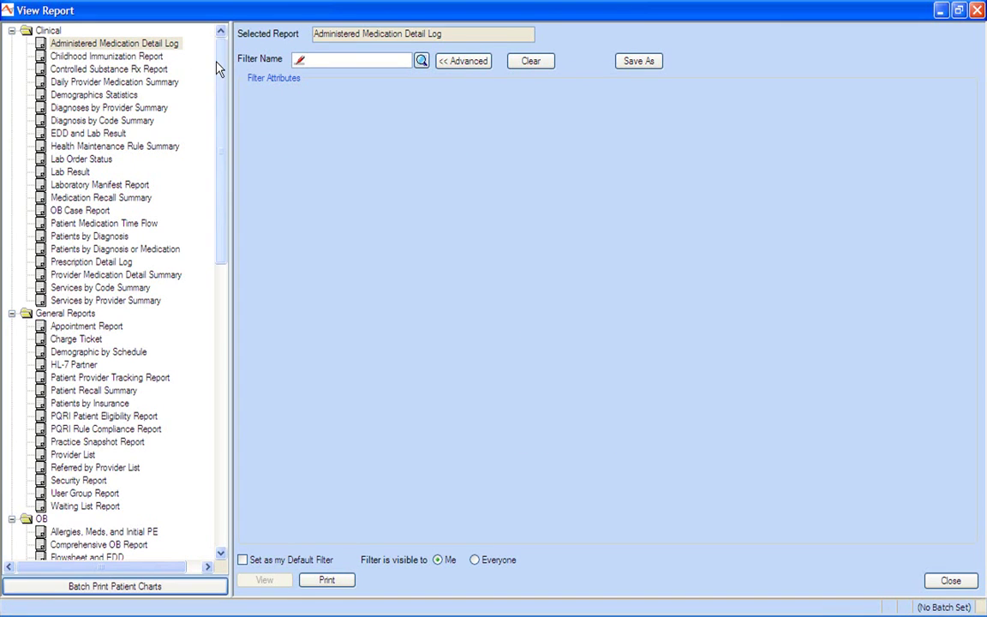
drag(219, 68, 229, 315)
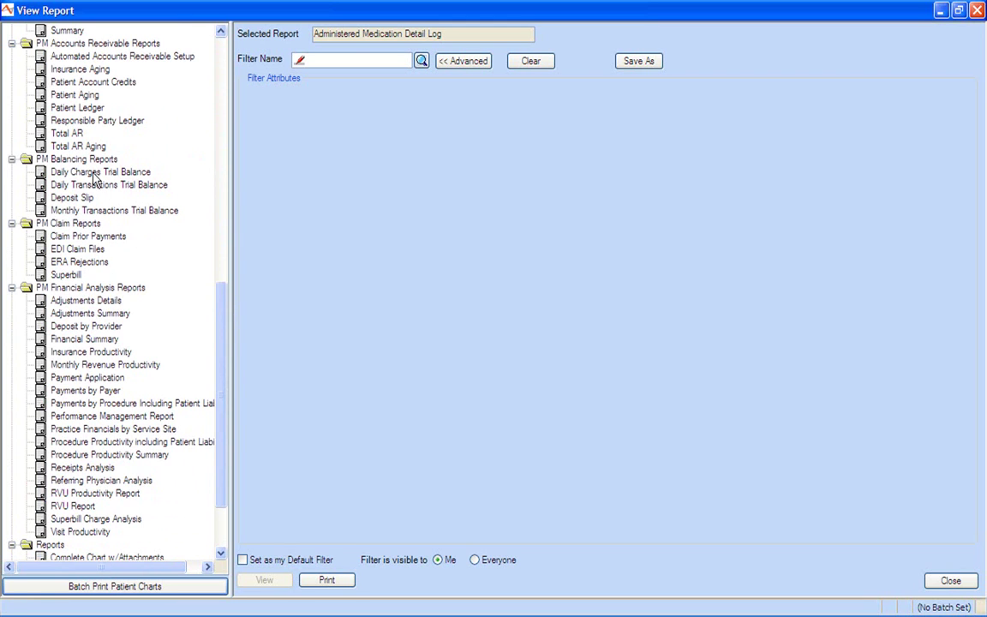
click(78, 146)
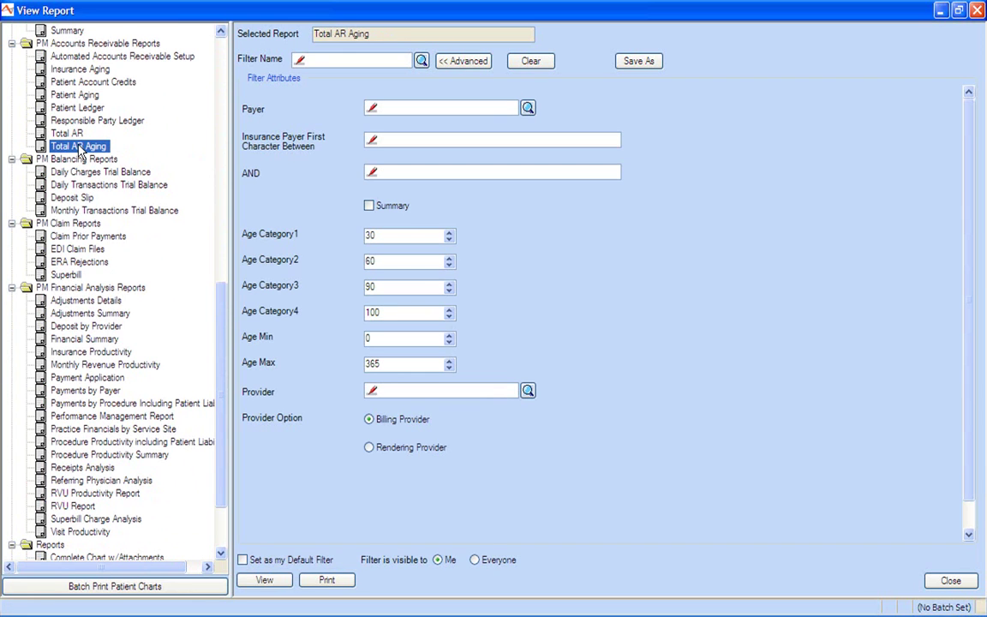
click(264, 581)
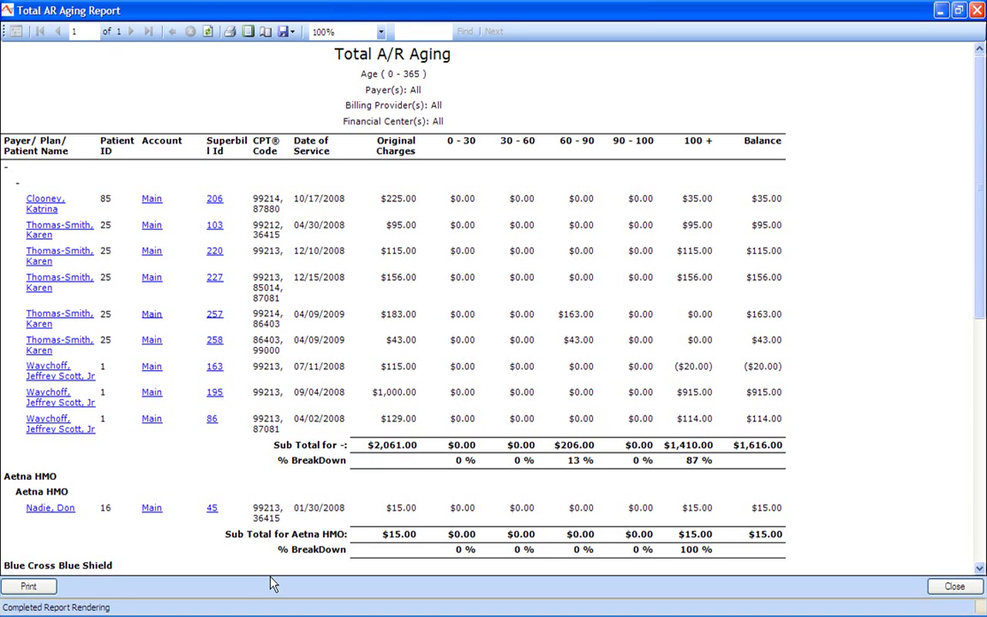
- Open superbill 163 from the aging report, add modifier 25 to procedure 99213, and save it as Ready to Submit
click(215, 367)
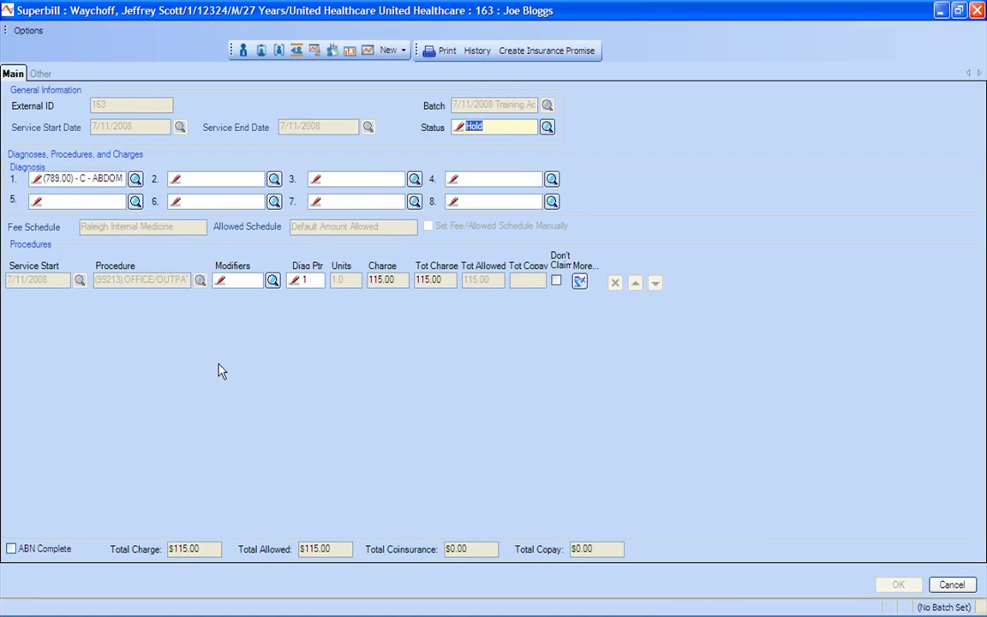
click(252, 282)
text(25)
click(493, 127)
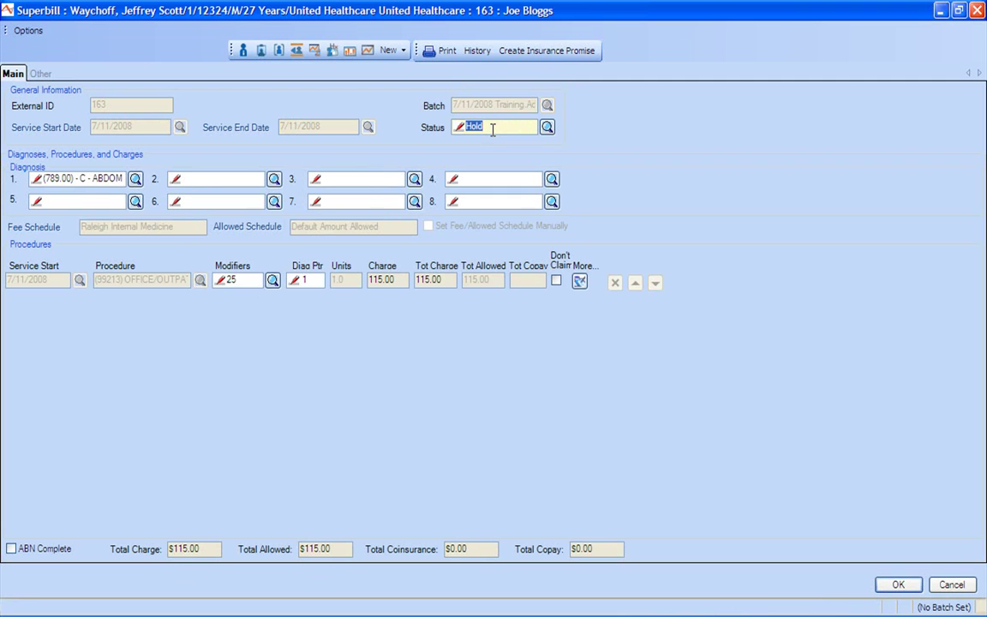
text(R)
key(Tab)
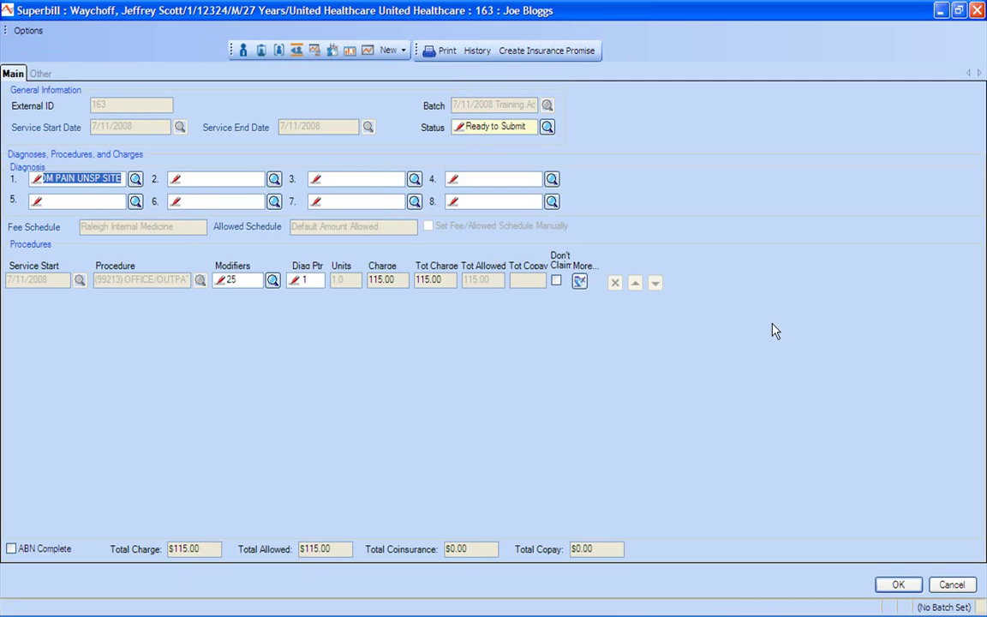
click(895, 585)
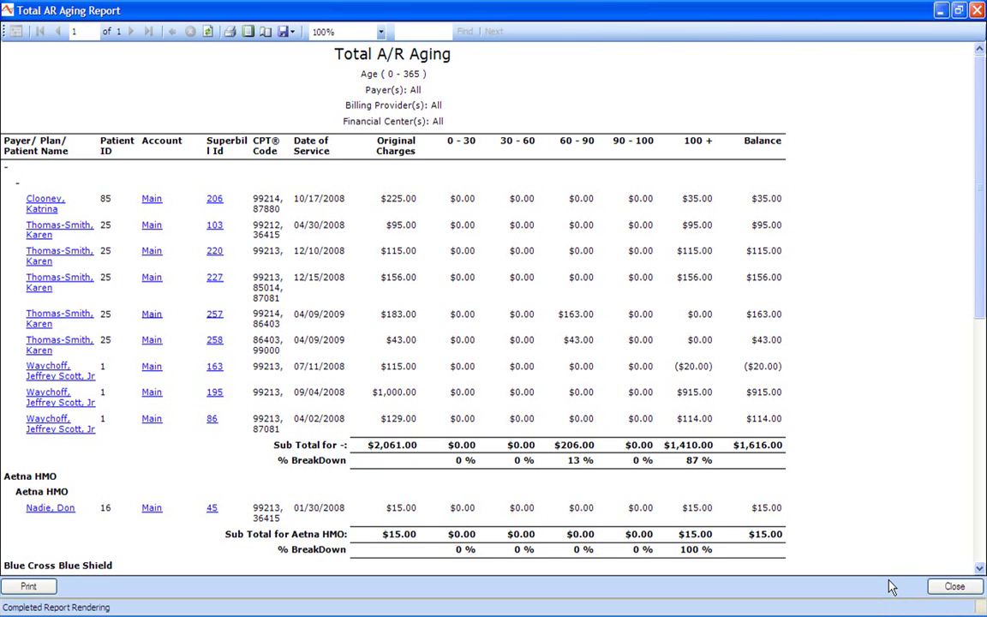
- Look at the export formats offered for the Total AR Aging report without exporting, and close the report and report viewer
click(289, 32)
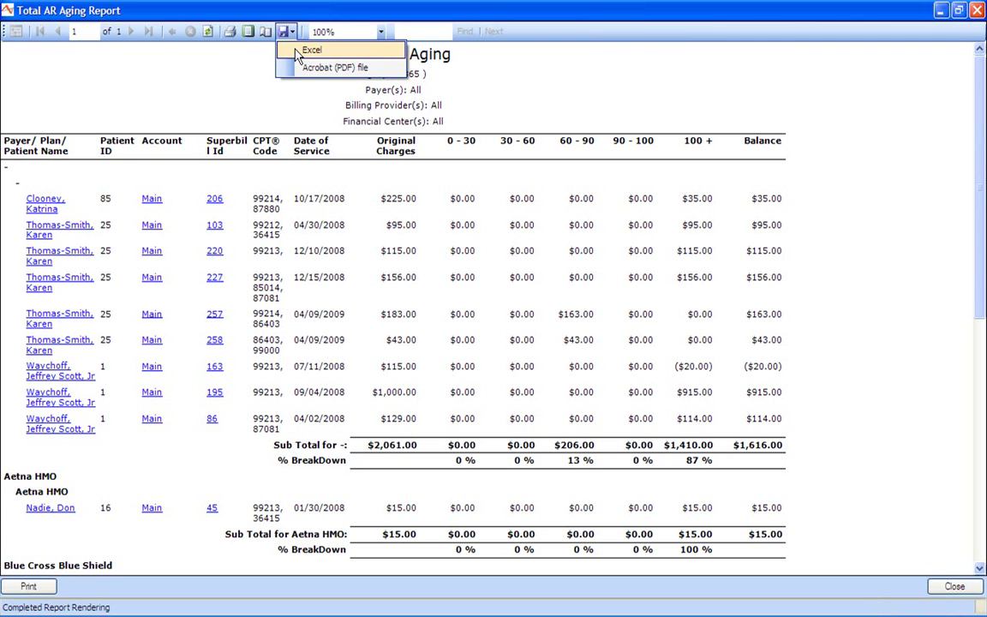
click(538, 100)
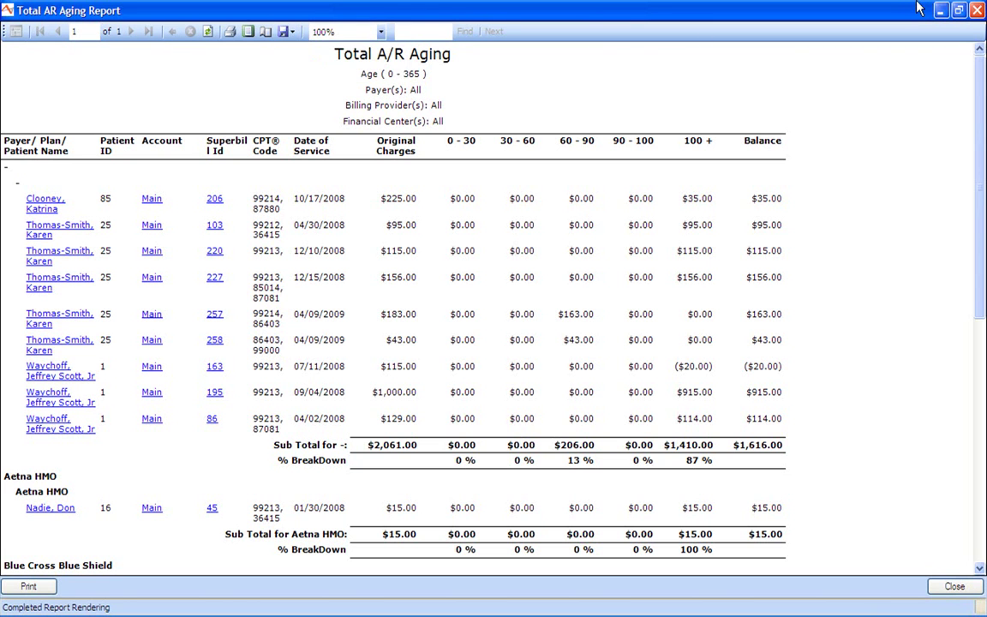
click(978, 11)
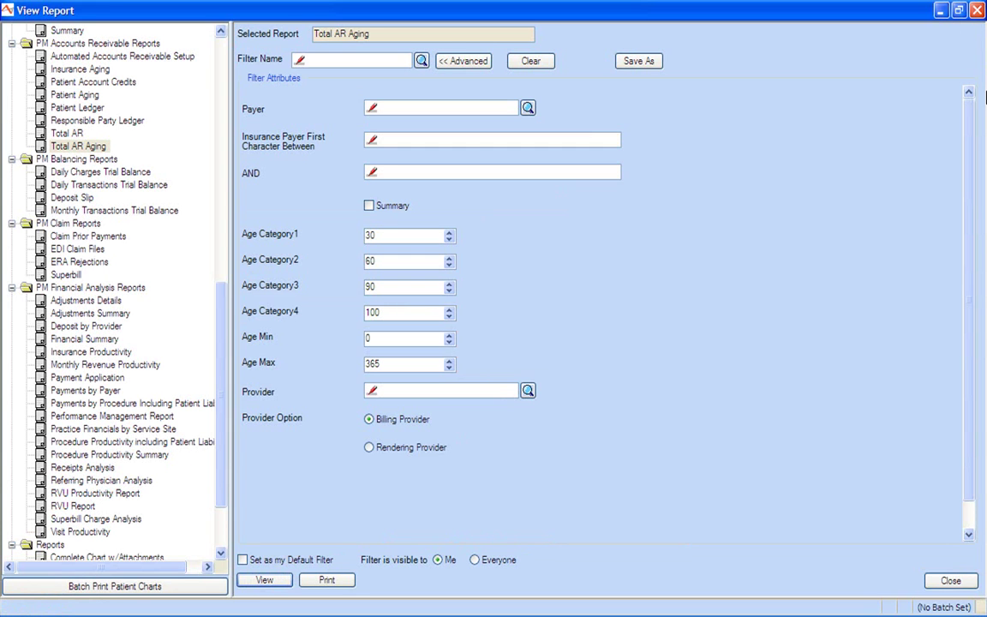
click(949, 580)
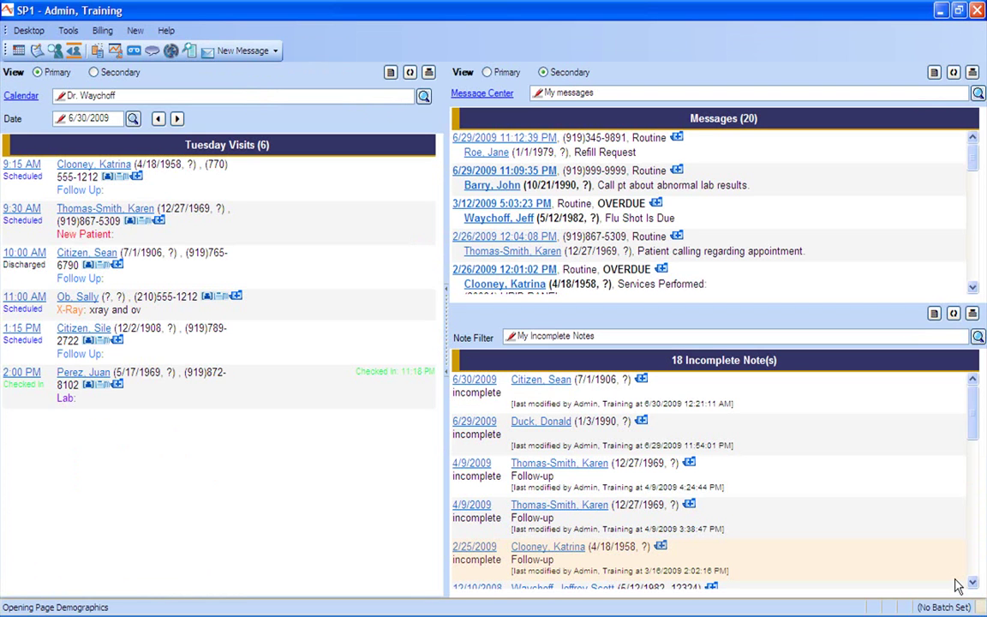